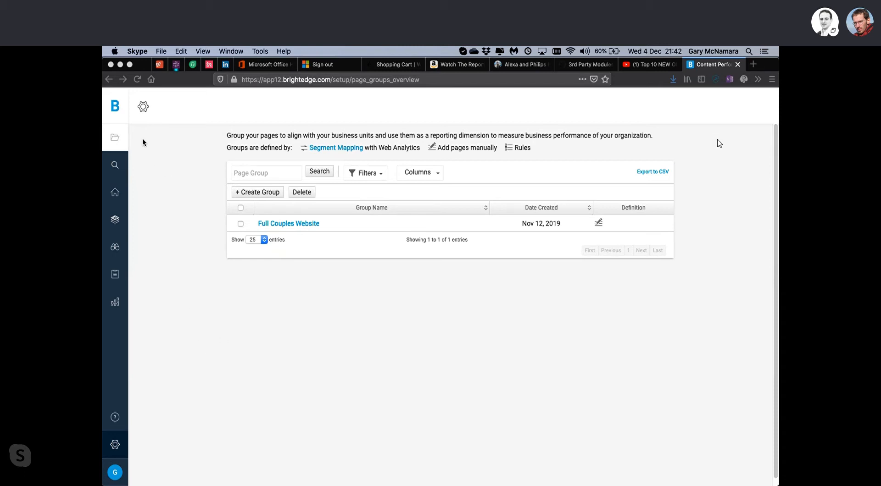
Switch the active site from couples.com to couplesresorts.co.uk to list its page groups.
left_click(118, 370)
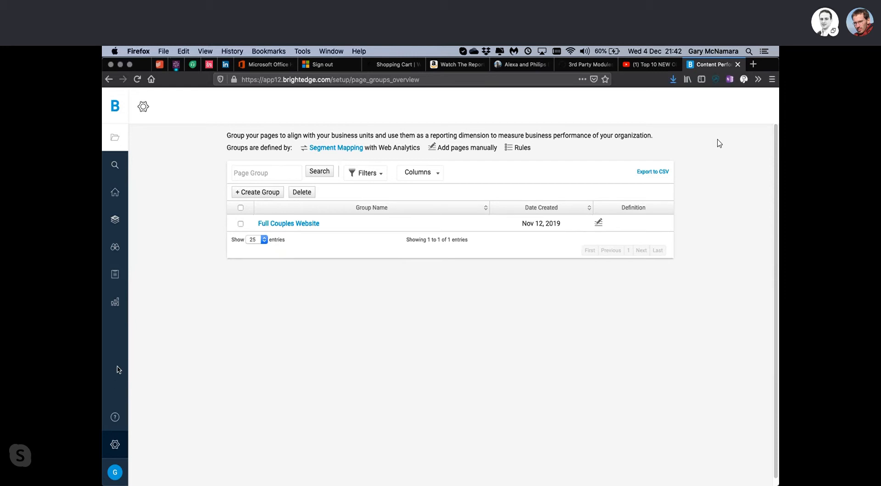
left_click(115, 136)
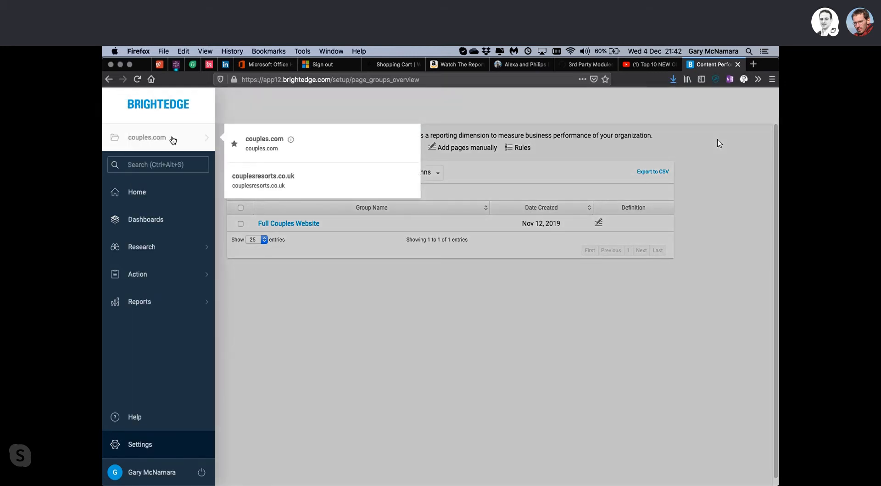
left_click(269, 186)
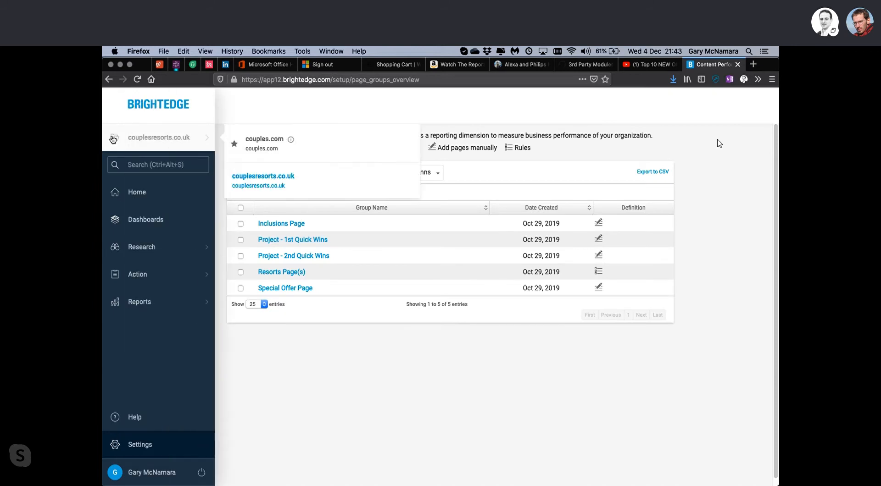
left_click(113, 138)
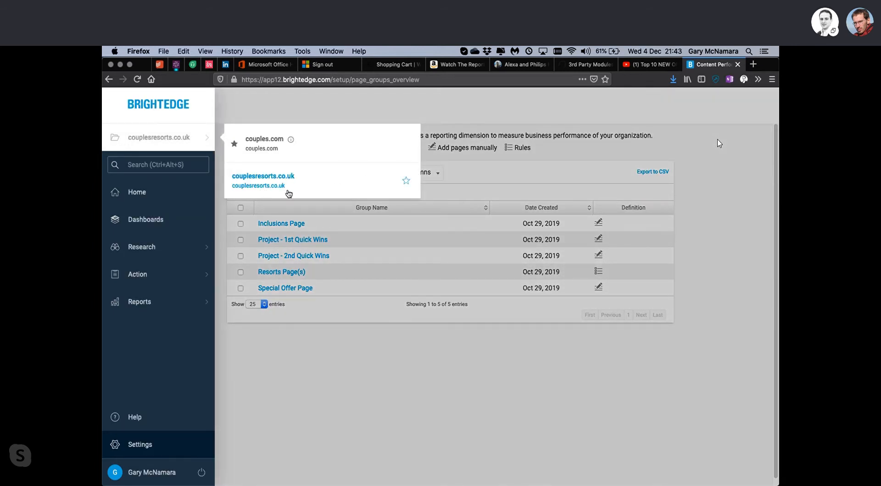
left_click(309, 375)
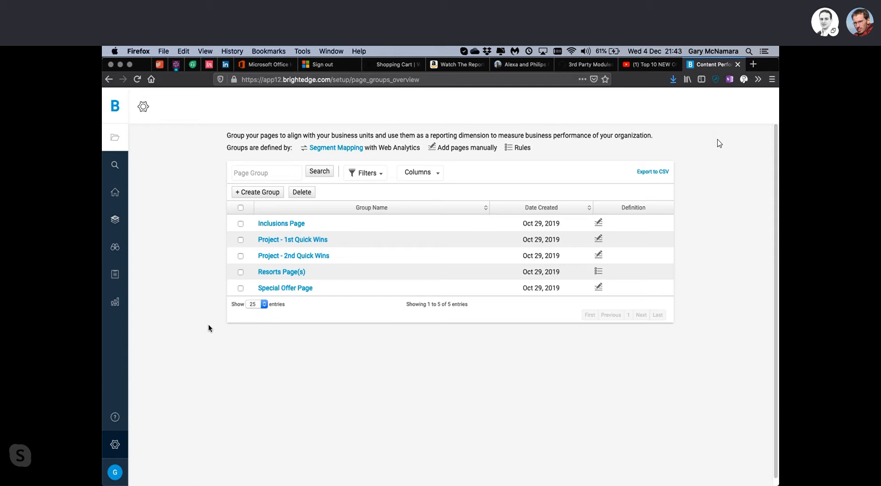
Open the "Project - 1st Quick Wins" page group and review the pages assigned to it.
left_click(318, 242)
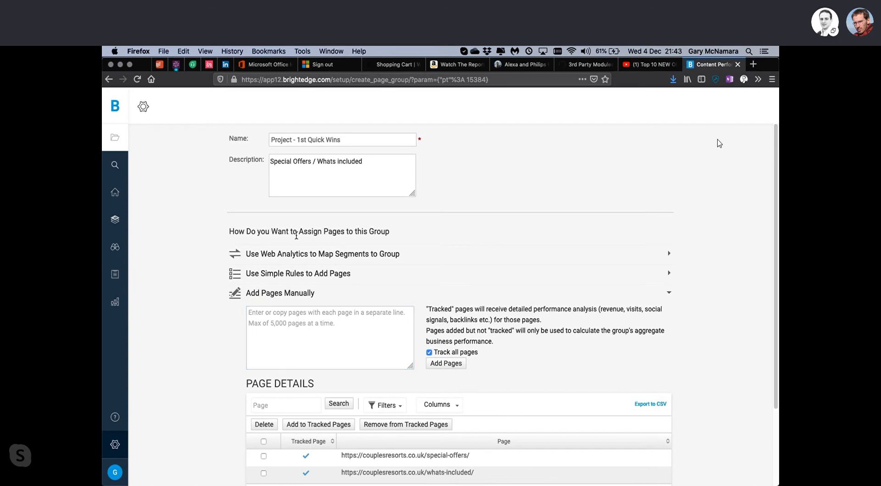
key("super+Left")
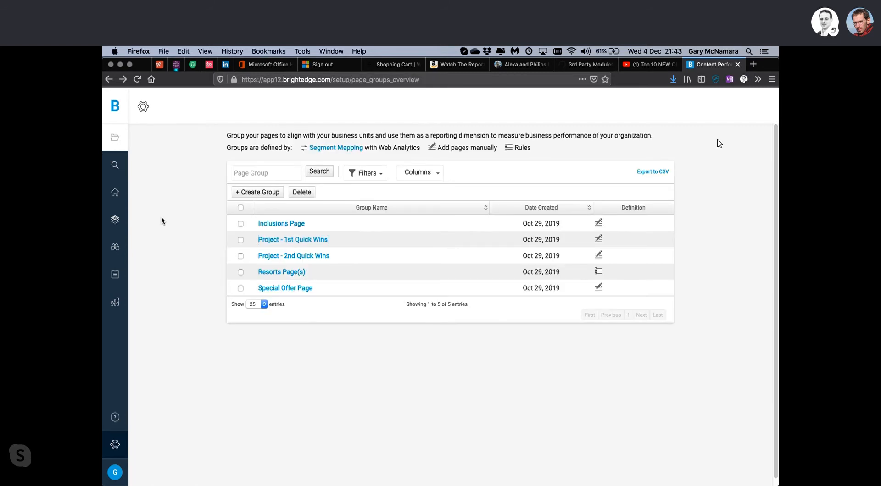
mouse_move(115, 139)
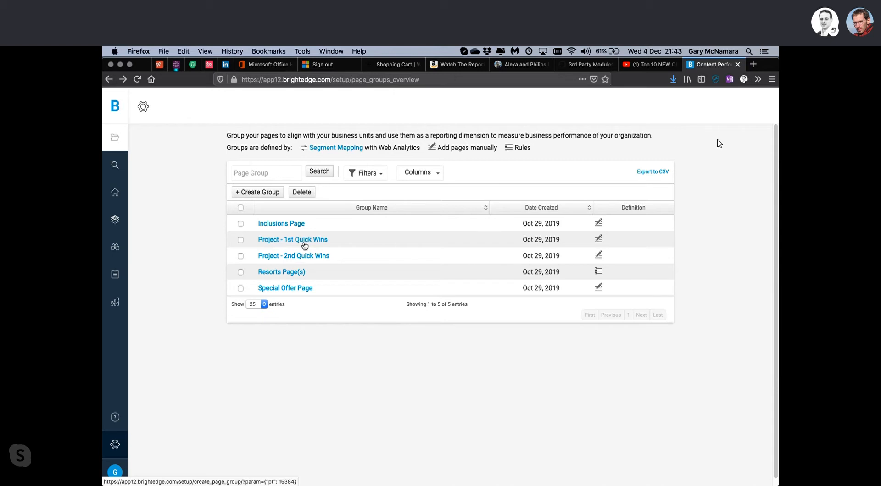
left_click(305, 246)
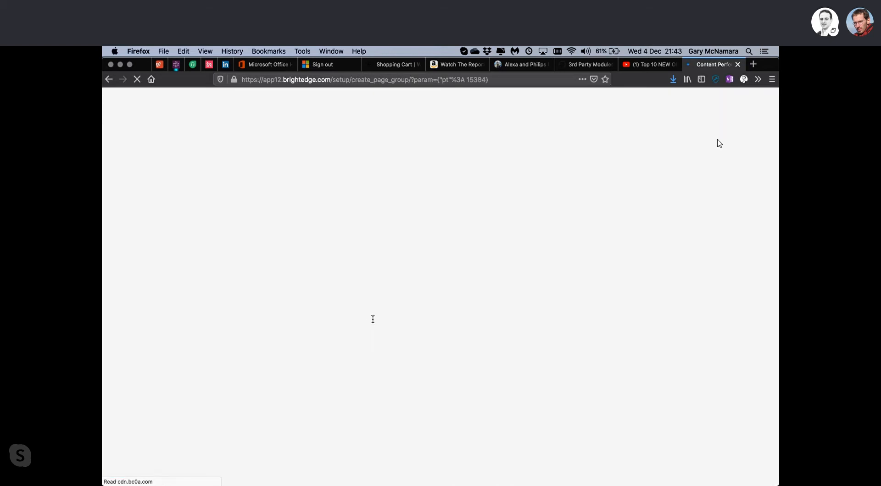
scroll(373, 316, "down", 3)
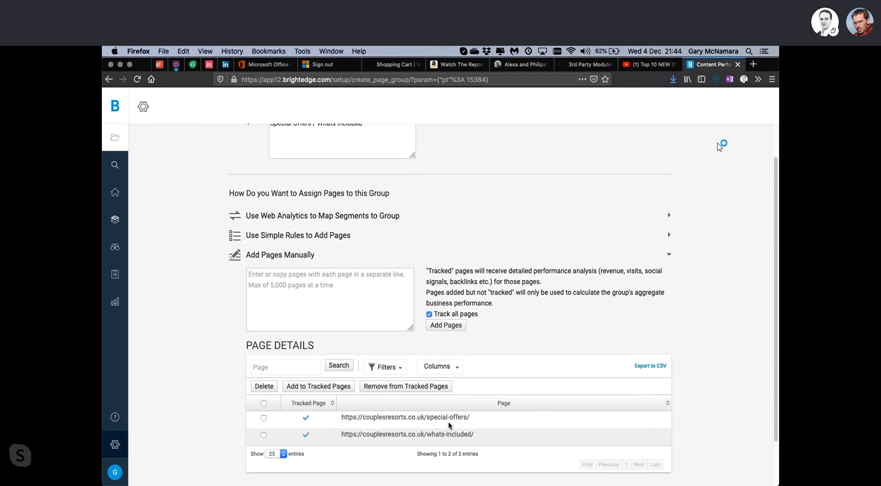
scroll(448, 422, "down", 2)
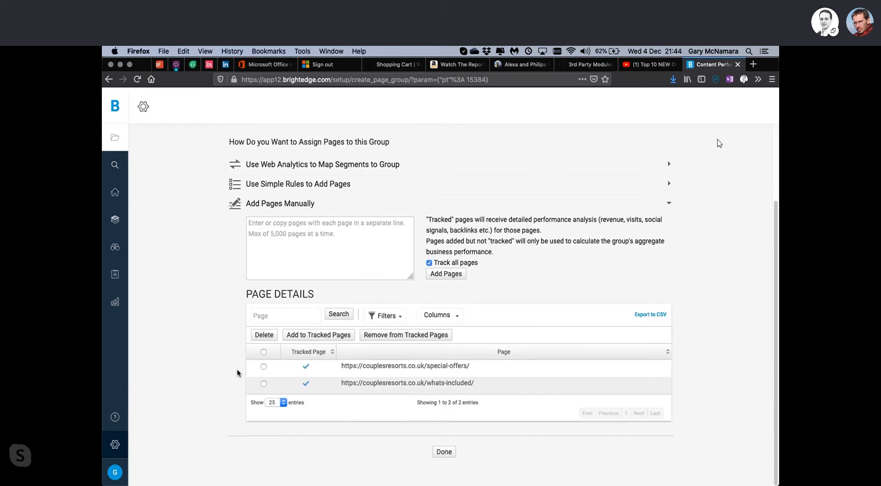
Open the SEO Recommendations overview and filter it to the "Project - 1st Quick Wins" page group.
mouse_move(122, 158)
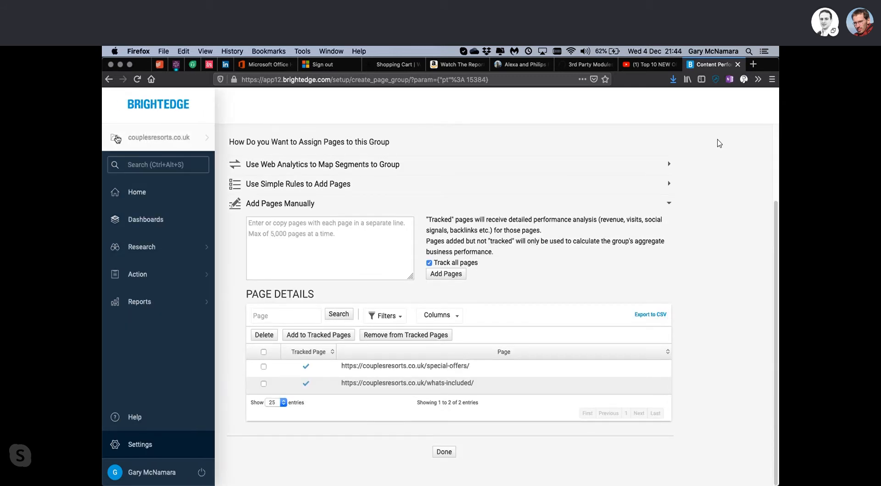
mouse_move(157, 280)
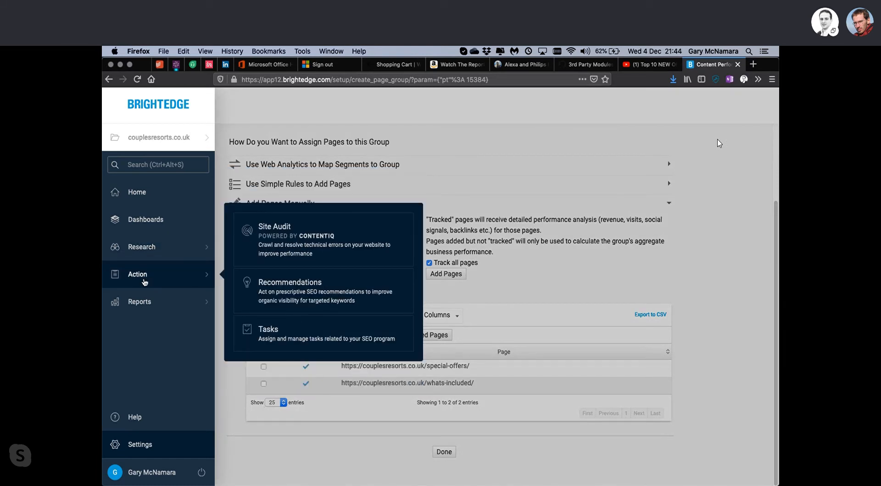
left_click(284, 288)
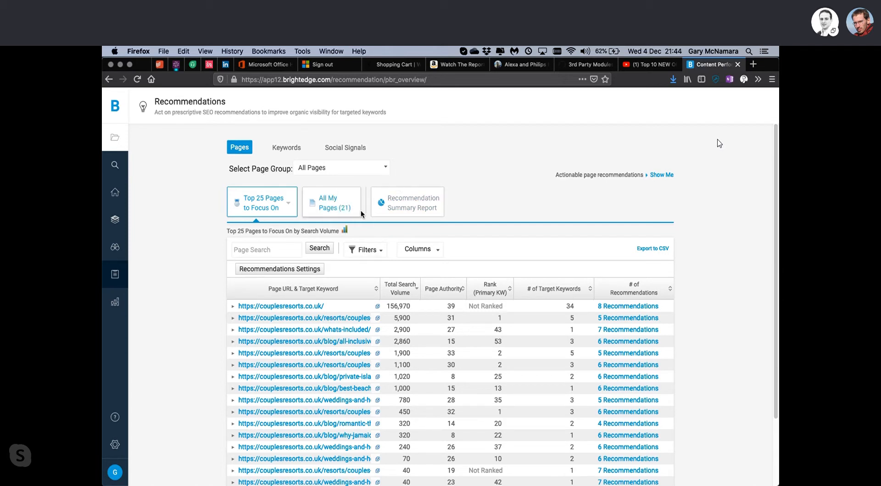
left_click(380, 168)
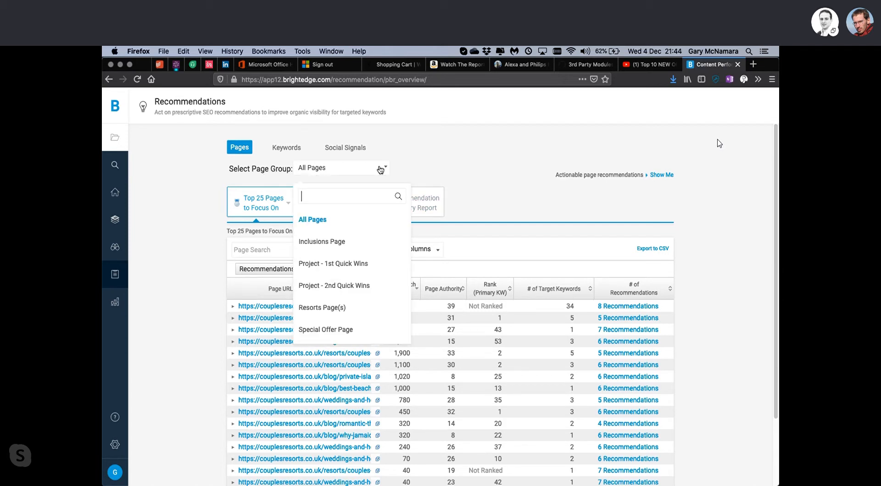
left_click(340, 264)
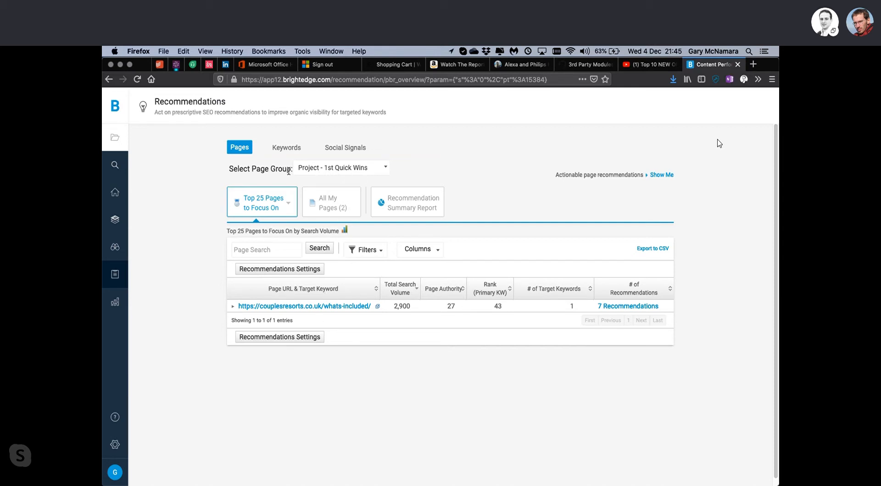
Open the list of recommendations for the couplesresorts.co.uk/whats-included/ page.
mouse_move(115, 278)
mouse_move(192, 271)
left_click(615, 309)
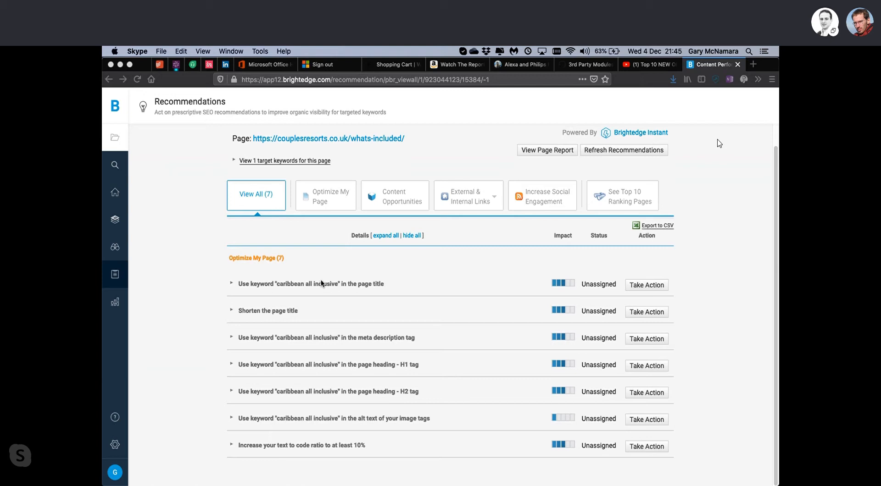
Expand the recommendation on using "caribbean all inclusive" in the page title, compare the keyword with the title wording, and collapse it.
left_click(232, 285)
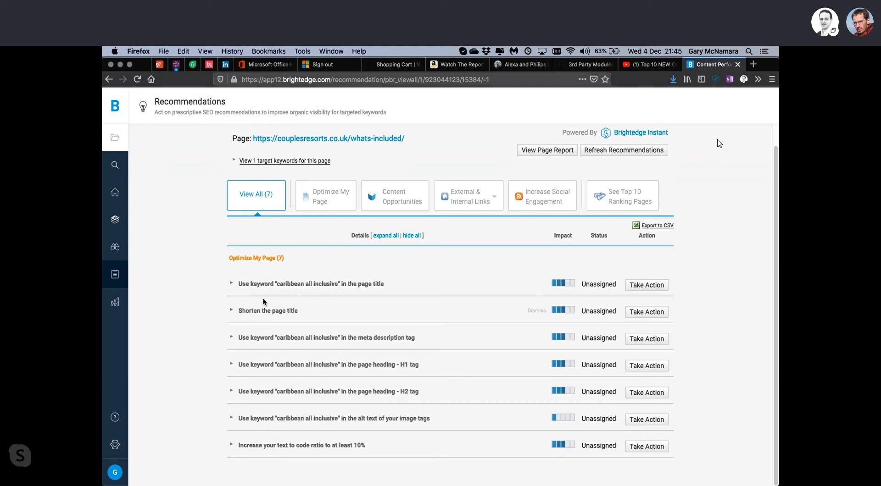
left_click(232, 285)
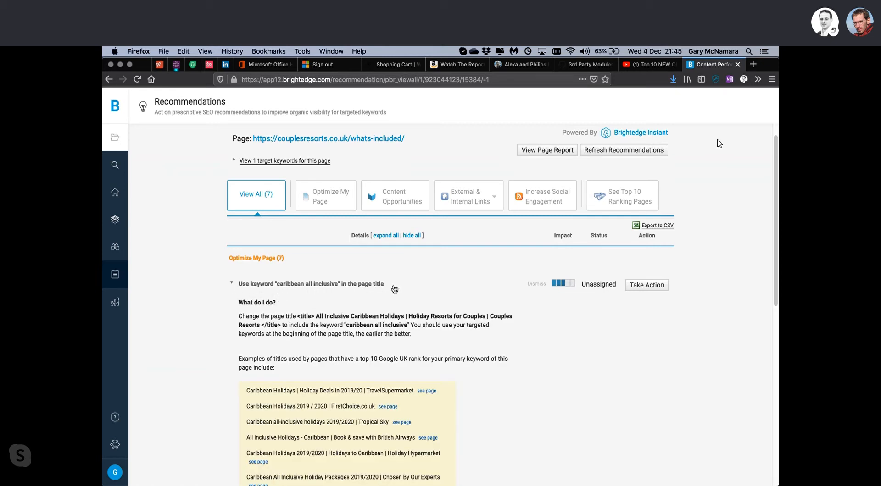
scroll(394, 288, "down", 2)
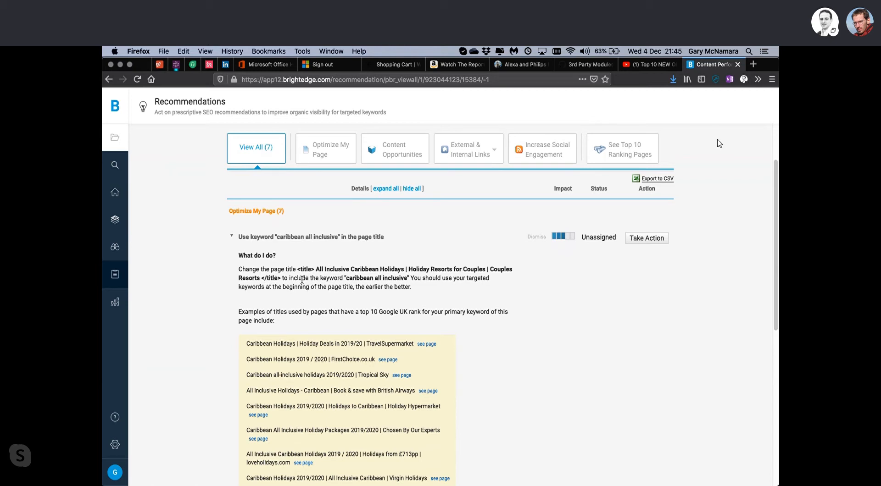
left_click_drag(412, 277, 346, 276)
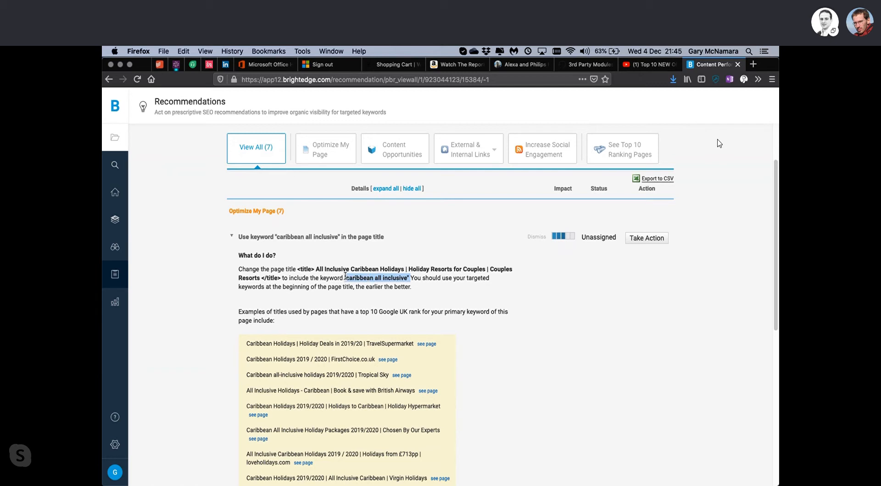
left_click_drag(315, 270, 405, 268)
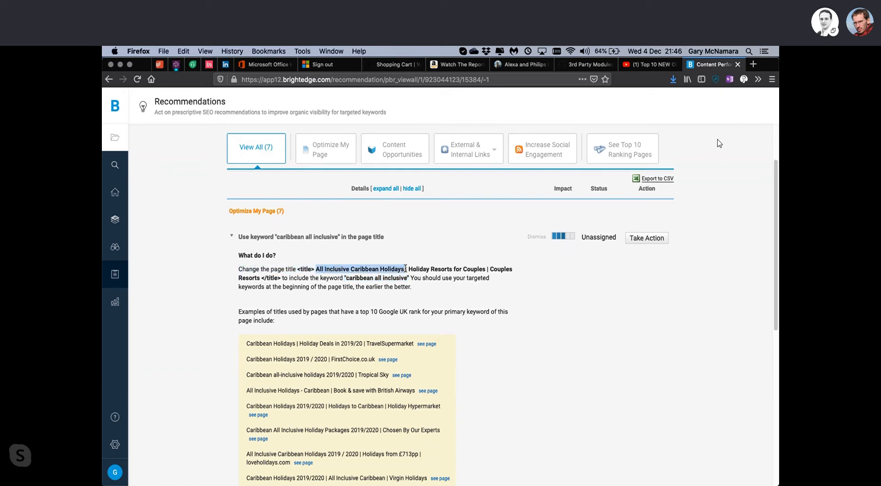
left_click(411, 269)
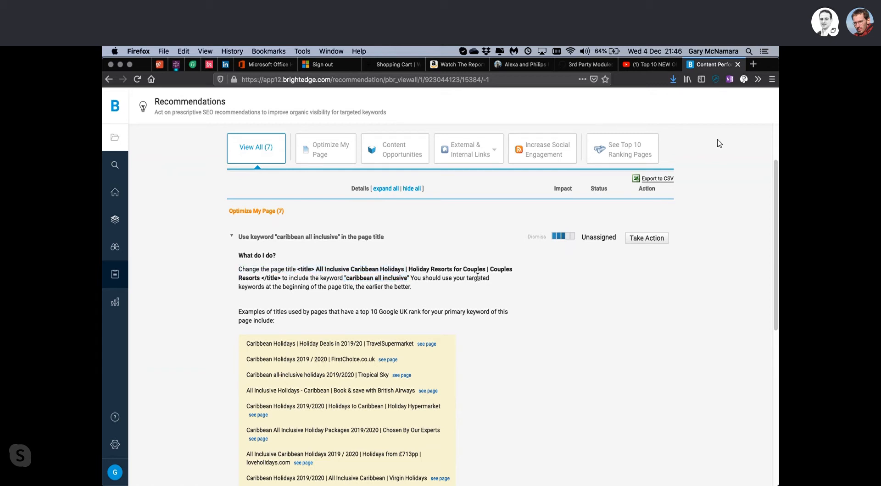
left_click_drag(485, 269, 409, 270)
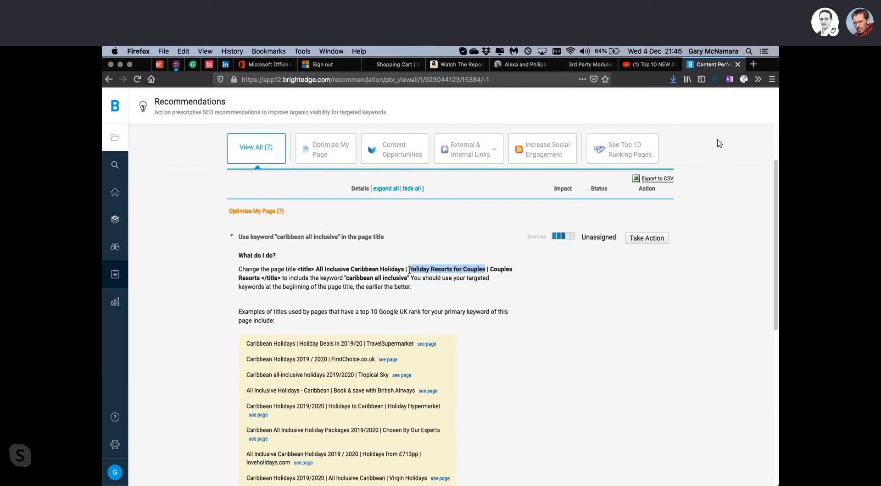
left_click_drag(352, 280, 407, 278)
scroll(353, 281, "down", 2)
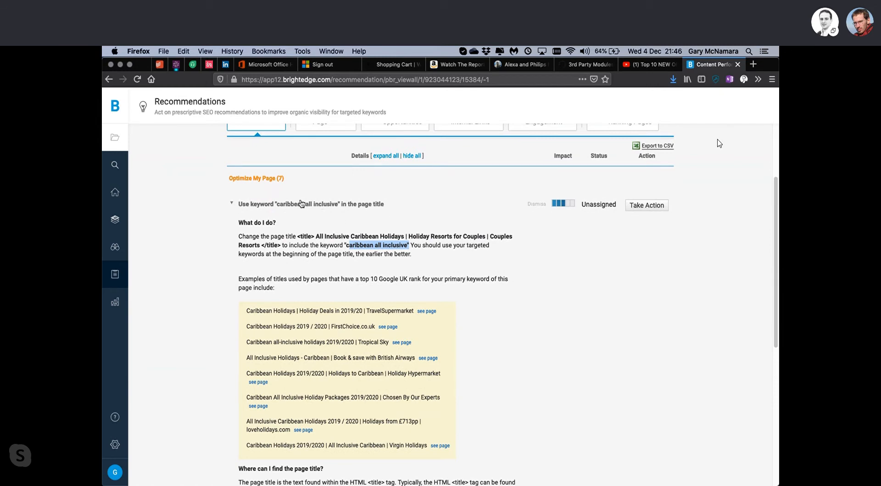
left_click(231, 205)
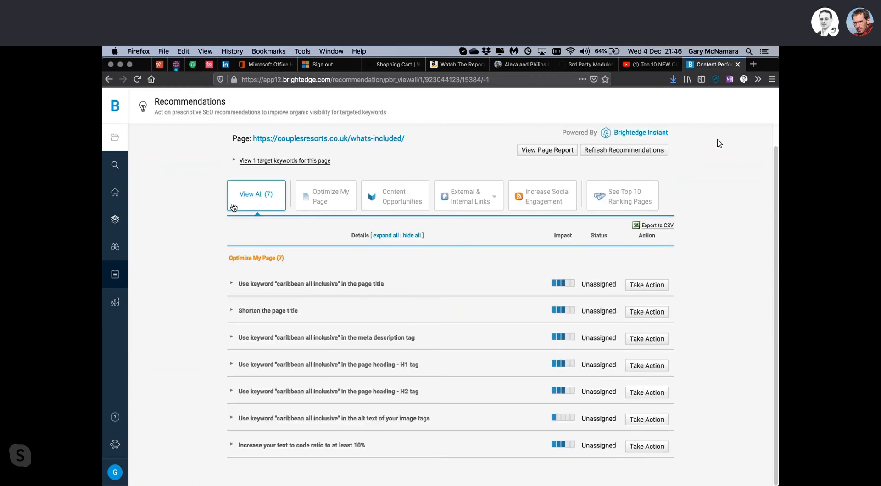
Reopen the page title keyword recommendation to review the top-ranking example titles, and close its details.
left_click(232, 284)
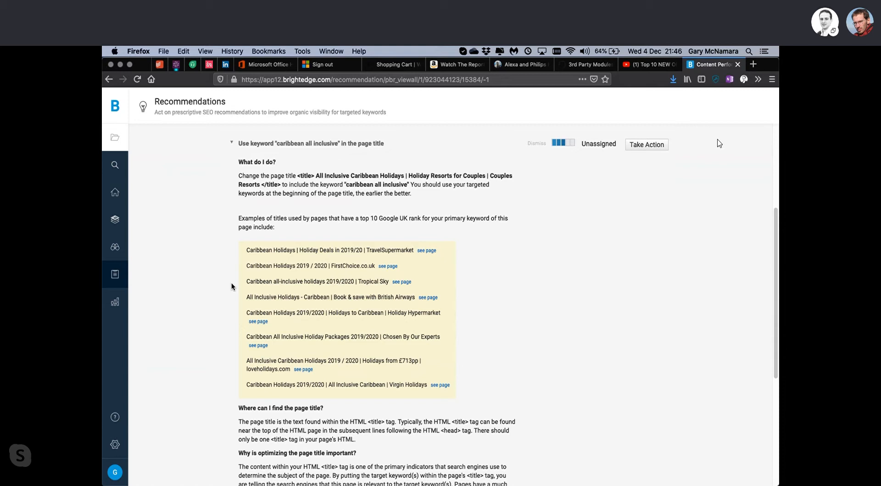
scroll(231, 286, "up", 1)
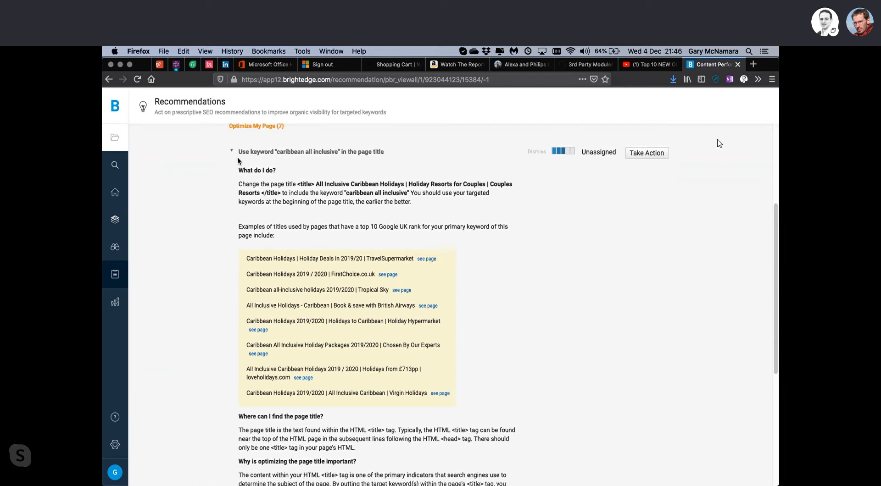
left_click(233, 153)
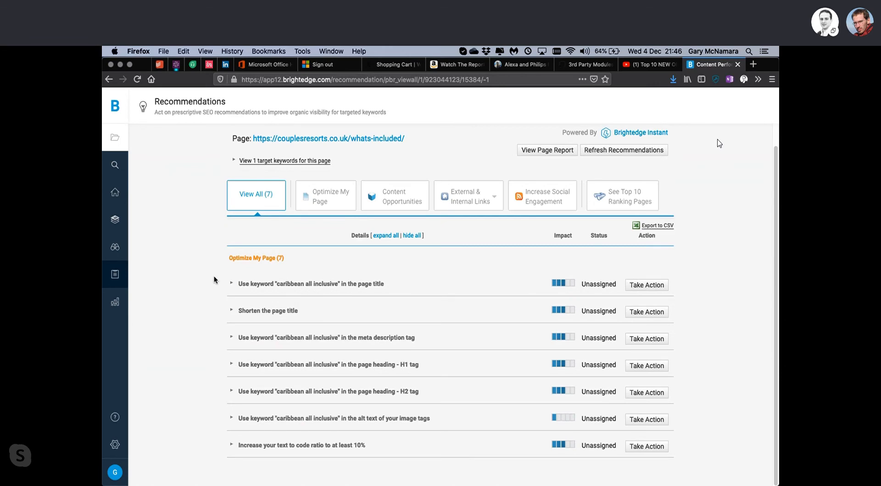
Expand the "Shorten the page title" recommendation and examine its guidance on the title's character limit.
left_click(233, 311)
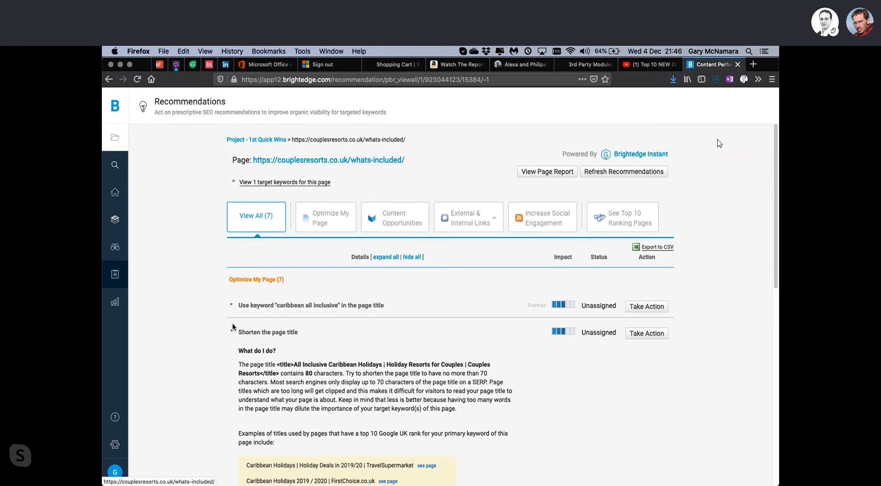
scroll(219, 338, "down", 5)
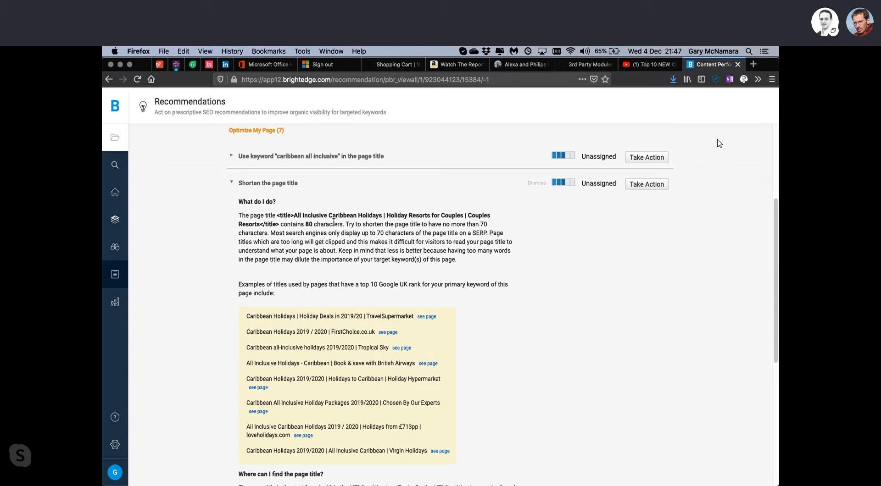
left_click_drag(268, 233, 350, 226)
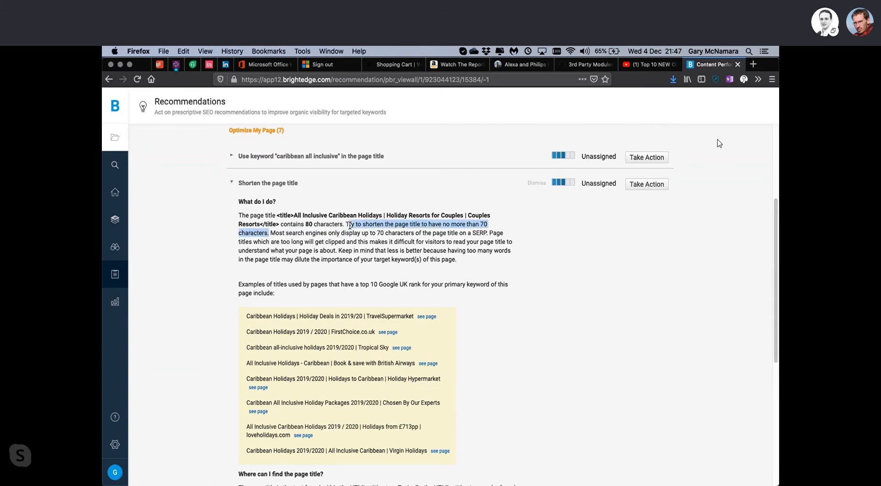
left_click(377, 239)
scroll(377, 239, "down", 1)
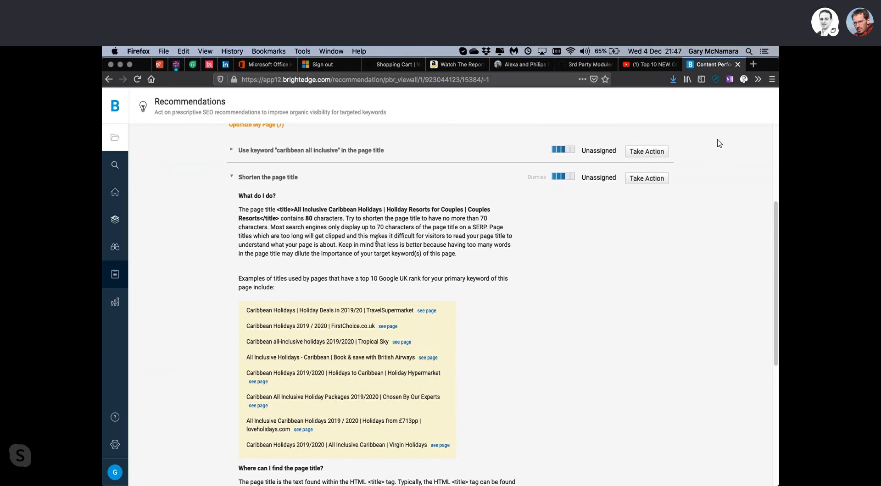
scroll(376, 239, "up", 1)
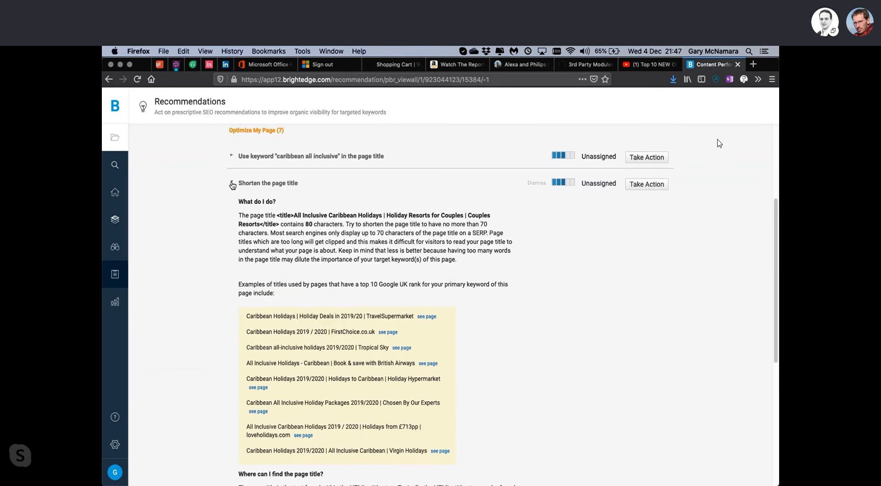
scroll(233, 185, "up", 5)
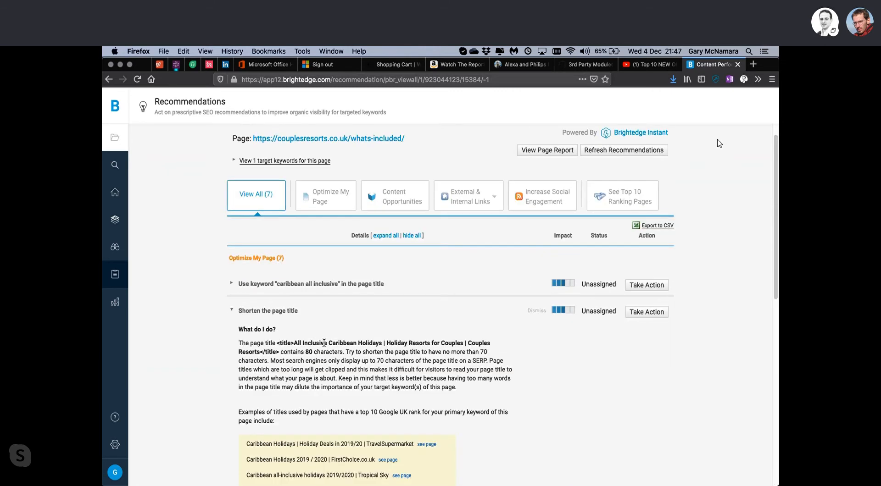
Finish reading the page title shortening advice and collapse it, and briefly expand the meta description keyword recommendation.
scroll(324, 342, "down", 2)
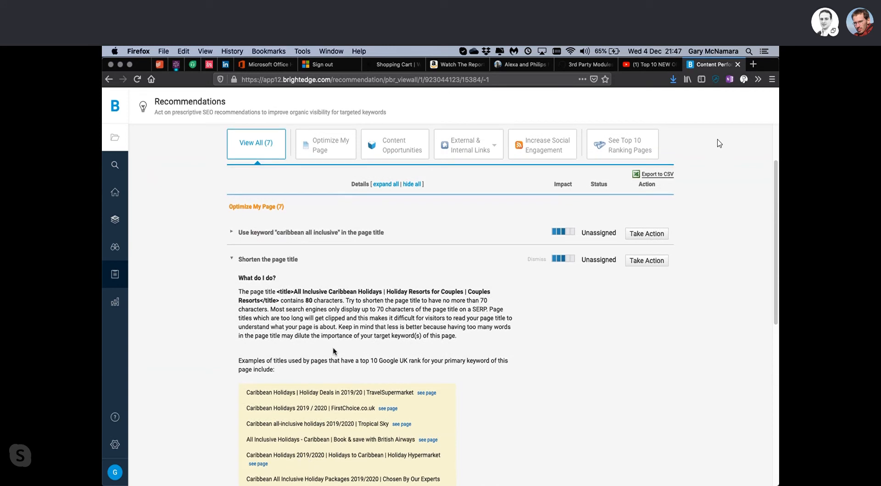
left_click(233, 259)
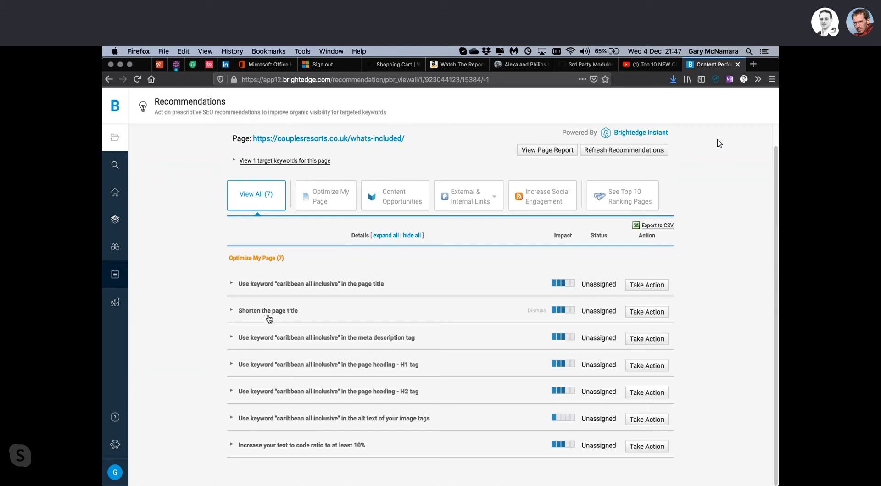
left_click(231, 338)
left_click(231, 338)
Export the whats-included page's recommendations to a CSV file and open it in Microsoft Excel.
left_click(667, 229)
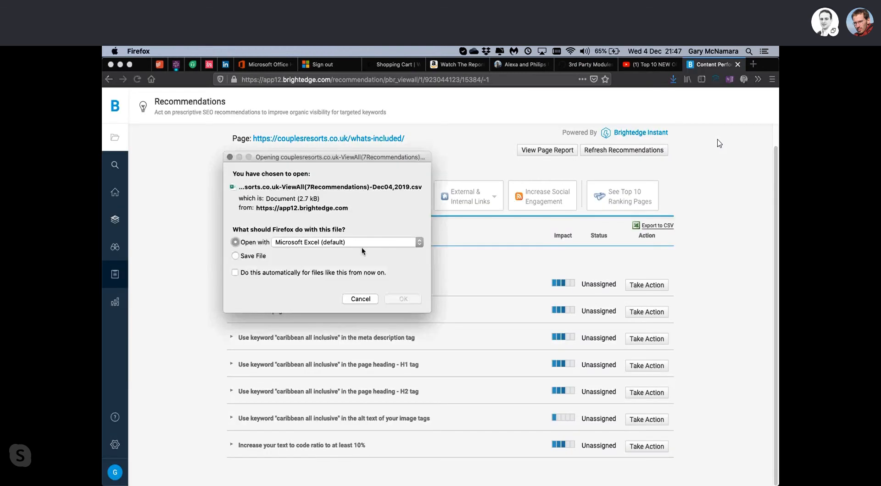
left_click(410, 299)
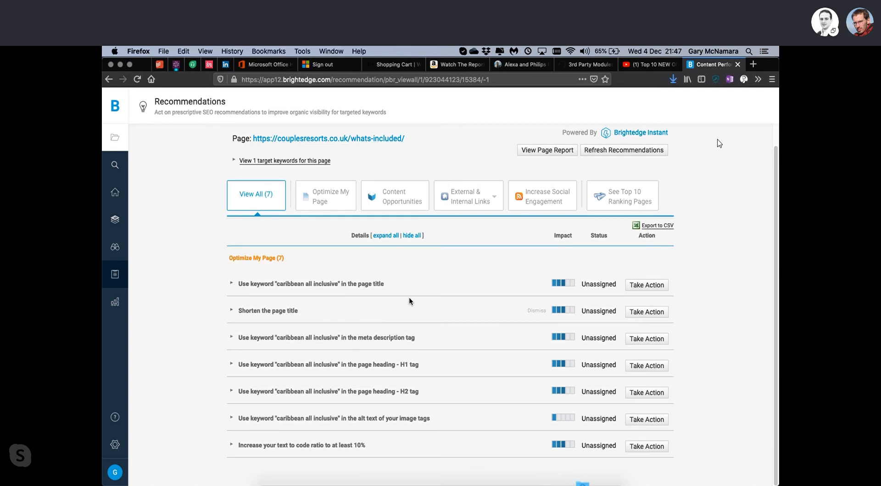
mouse_move(583, 482)
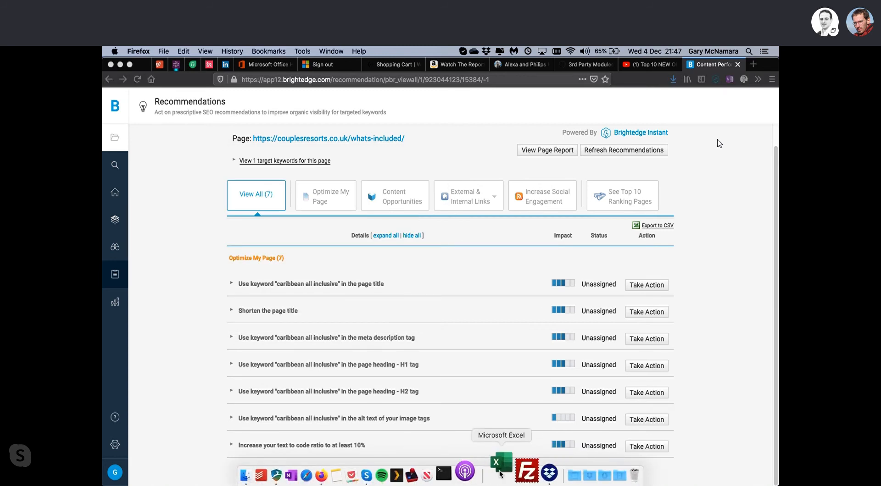
left_click(500, 473)
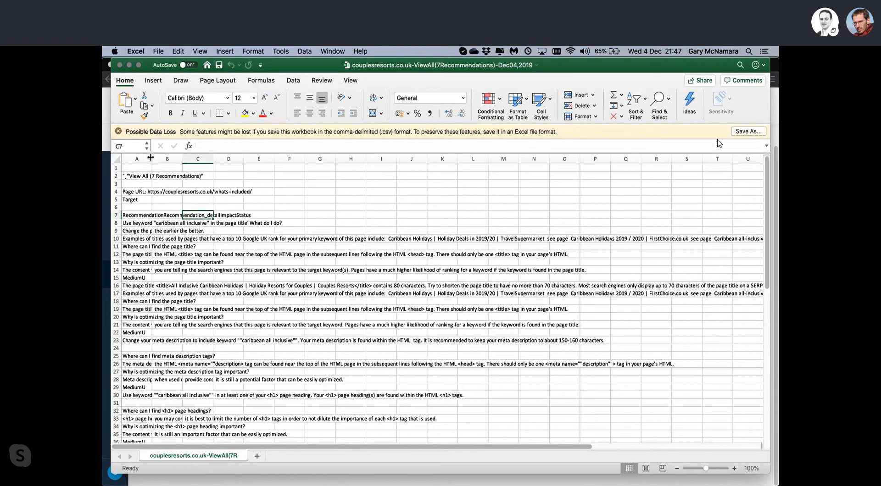
Widen column A to inspect the exported recommendations, close the CSV without saving, and return to the Recommendations page in Firefox.
left_click_drag(152, 159, 212, 159)
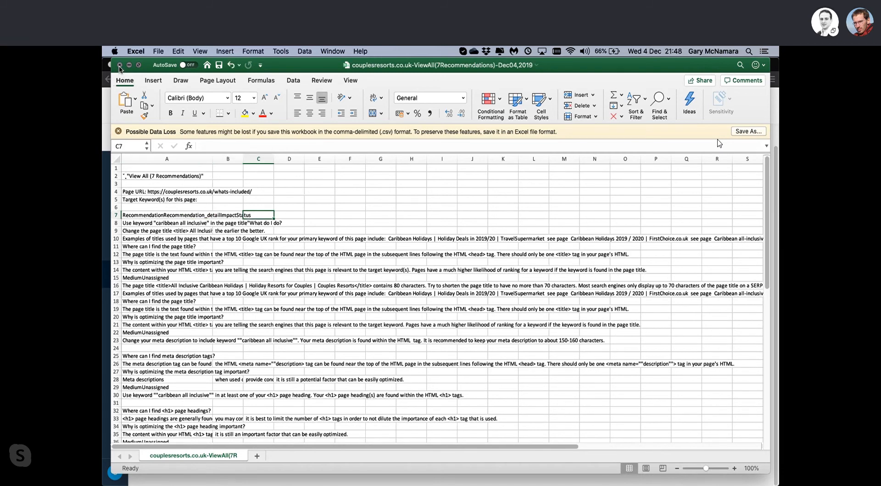
left_click(119, 65)
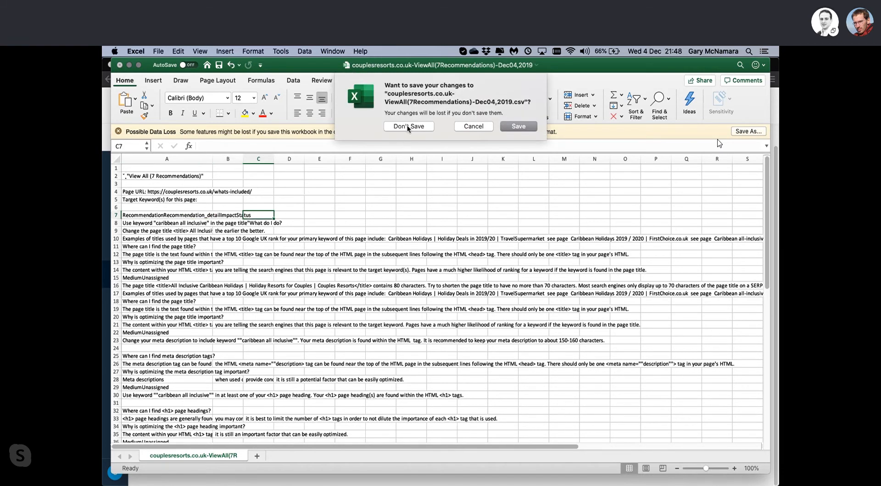
left_click(407, 127)
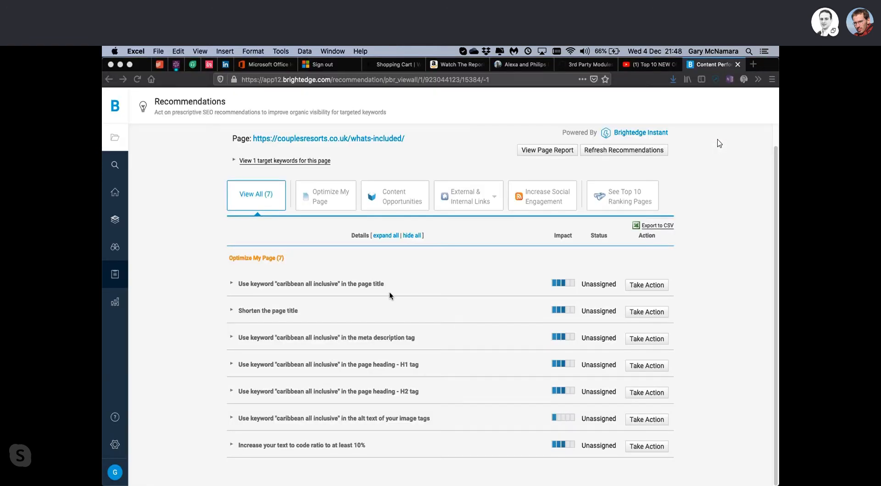
left_click(186, 298)
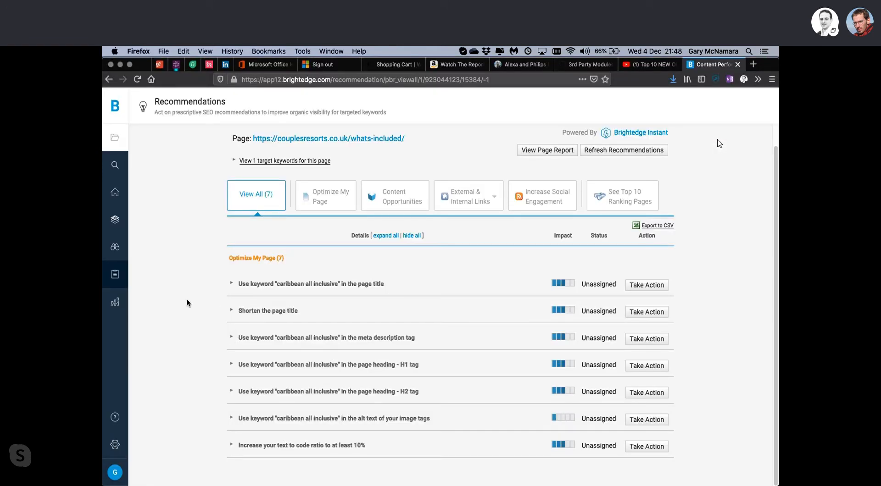
Expand the page title keyword recommendation and highlight the current title text and the suggested "caribbean all inclusive" wording.
left_click(231, 285)
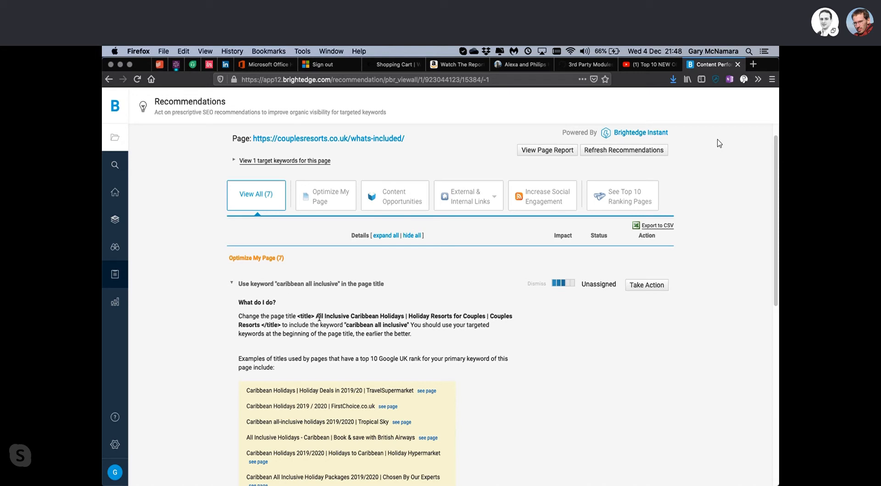
left_click_drag(297, 316, 416, 326)
left_click(416, 325)
left_click_drag(283, 326, 373, 325)
left_click(373, 325)
Review the top-ranking example titles and page title guidance against the current title, and collapse the recommendation.
scroll(410, 325, "down", 3)
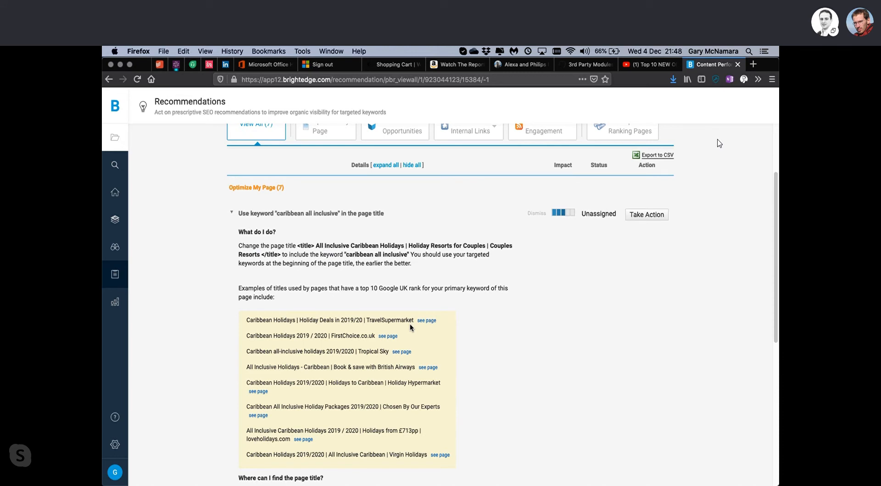
mouse_move(407, 255)
left_mouse_down()
mouse_move(412, 246)
mouse_move(407, 257)
left_mouse_up()
left_click(279, 248)
scroll(283, 245, "up", 4)
scroll(364, 226, "down", 1)
scroll(391, 211, "up", 1)
scroll(391, 210, "down", 5)
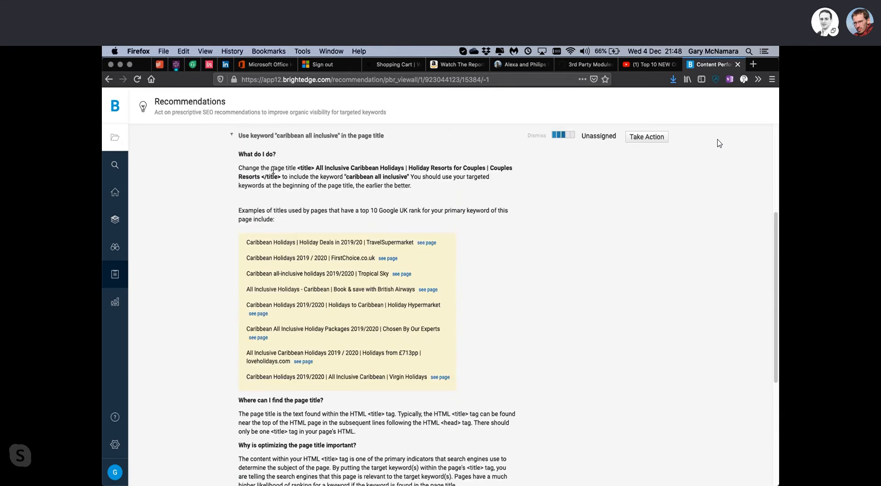
left_click(233, 136)
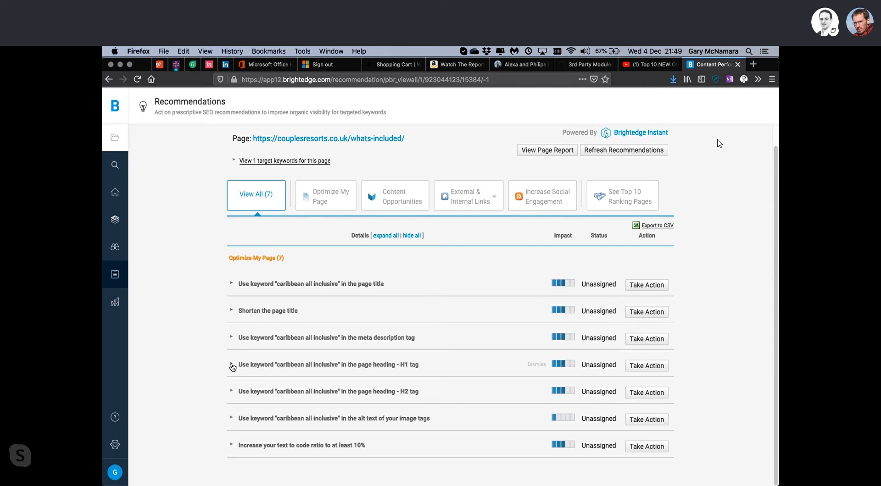
Reopen the page title keyword recommendation and highlight the "Holiday Resorts for Couples" part and the keyword to compare their wording.
left_click(232, 285)
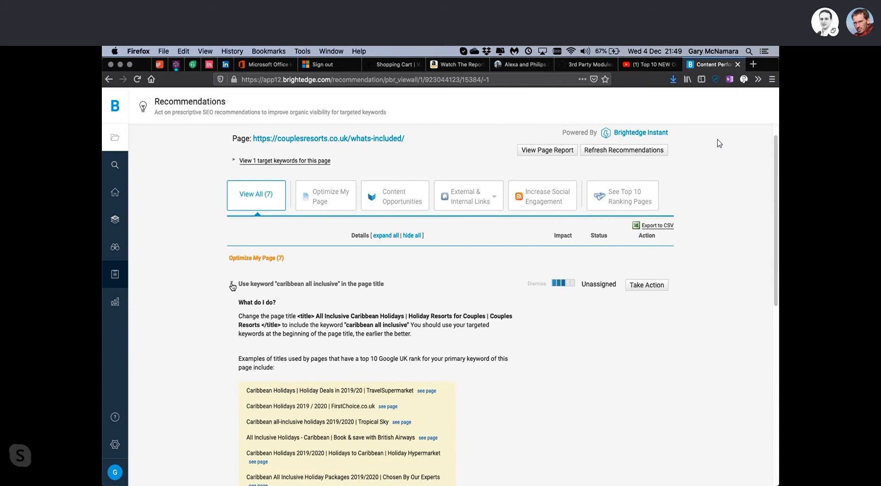
scroll(243, 332, "down", 3)
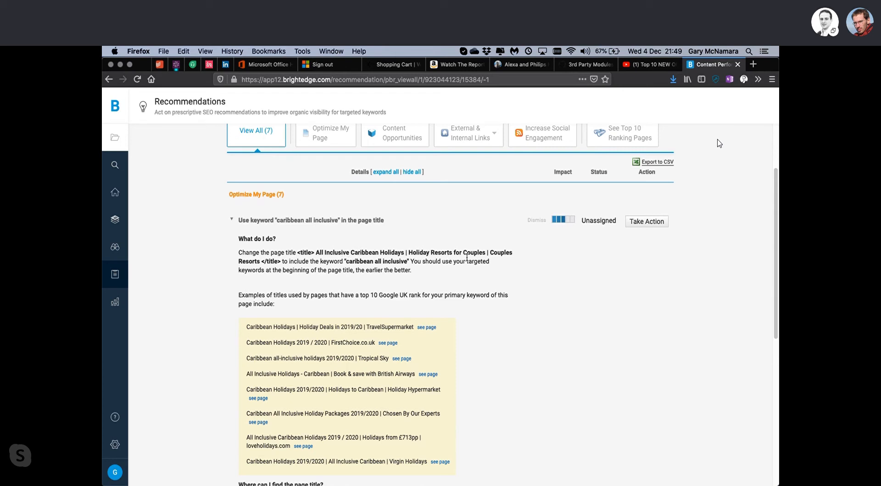
left_click_drag(485, 253, 419, 254)
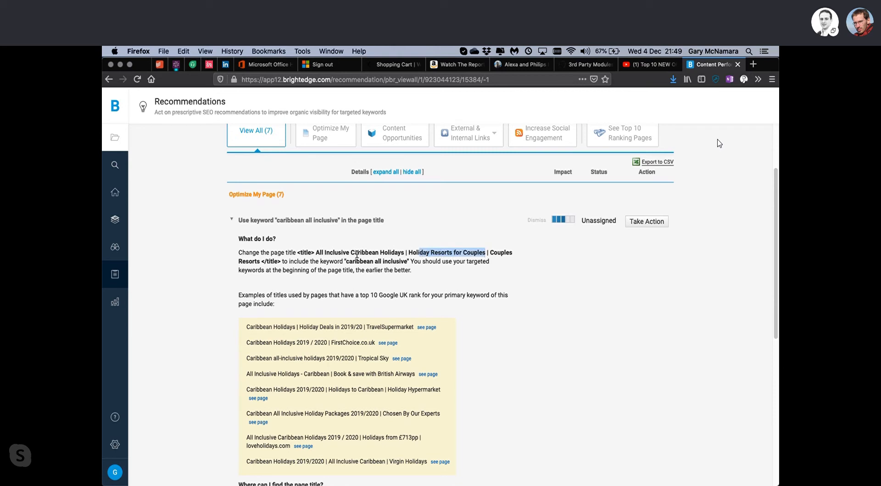
left_click(259, 260)
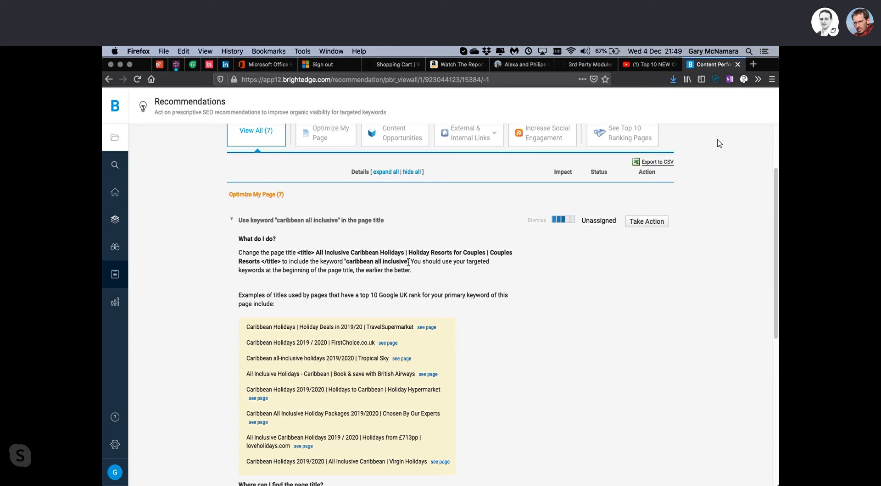
left_click_drag(408, 262, 318, 252)
left_click(318, 250)
Read through the rest of the page title recommendation's example titles and explanations, and collapse it.
scroll(319, 250, "down", 2)
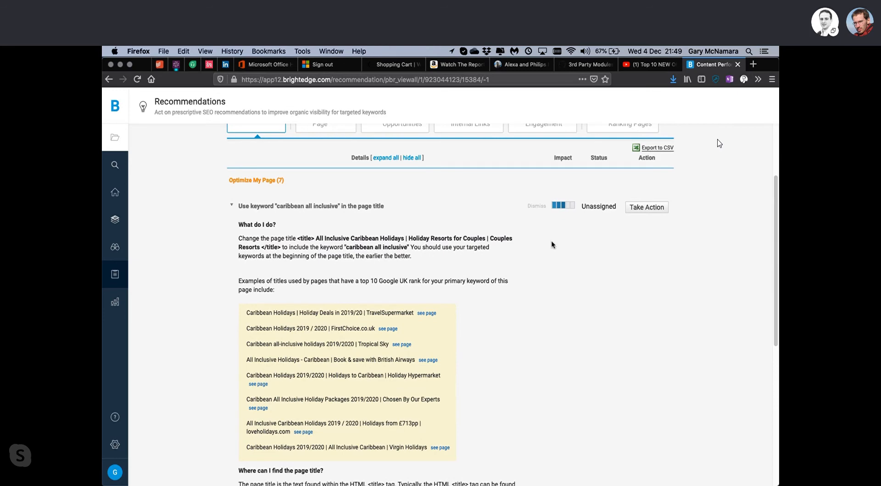
scroll(551, 240, "down", 5)
scroll(552, 241, "up", 5)
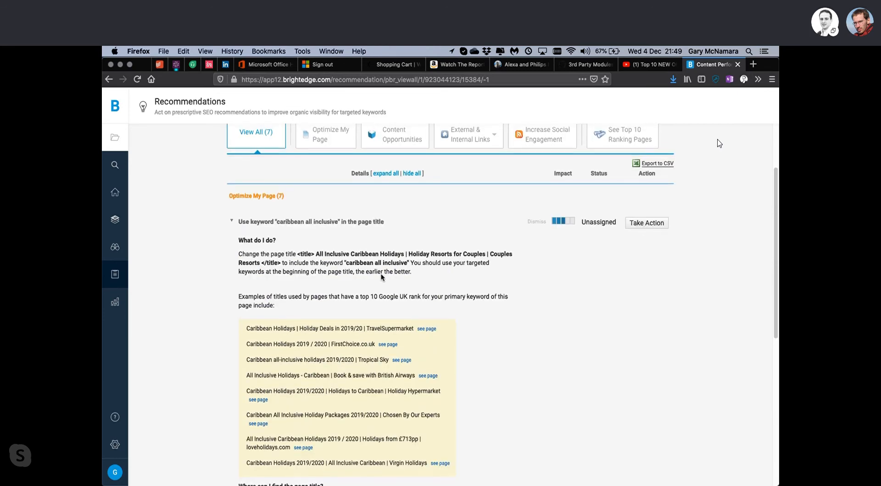
left_click(231, 222)
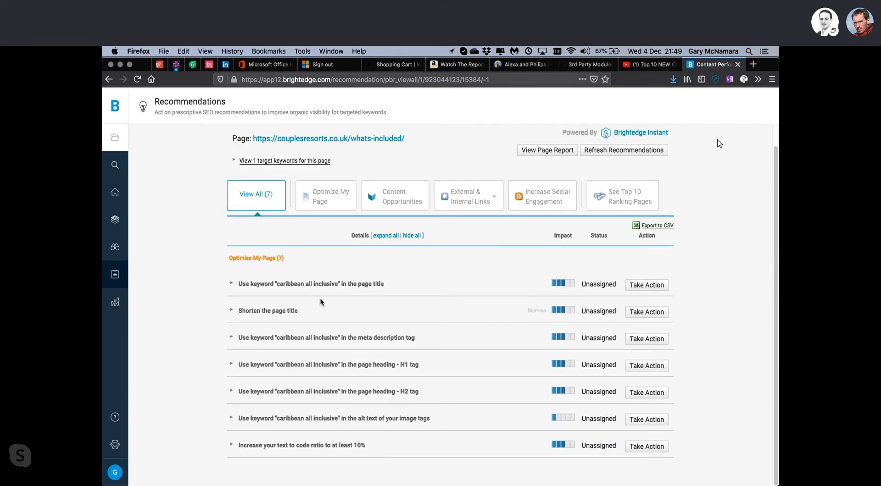
Expand the H2 heading keyword recommendation to read its guidance, collapse it, and briefly check the meta description recommendation.
left_click(231, 393)
scroll(235, 394, "down", 5)
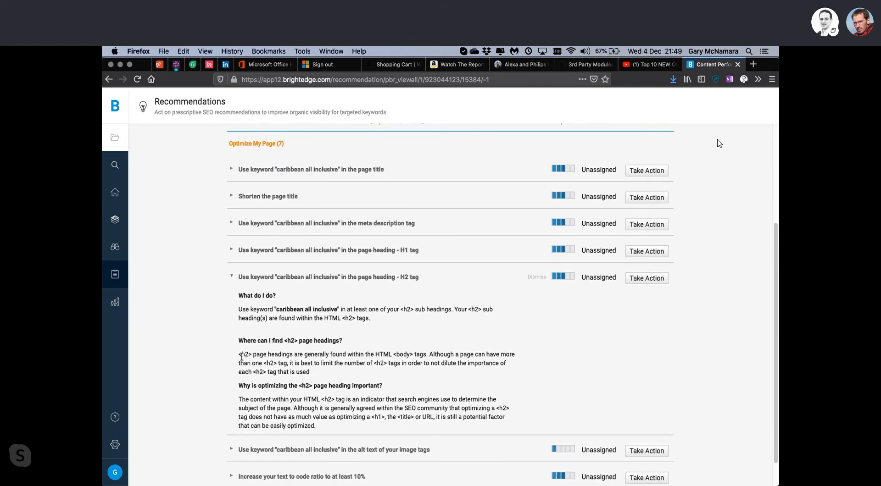
left_click(232, 277)
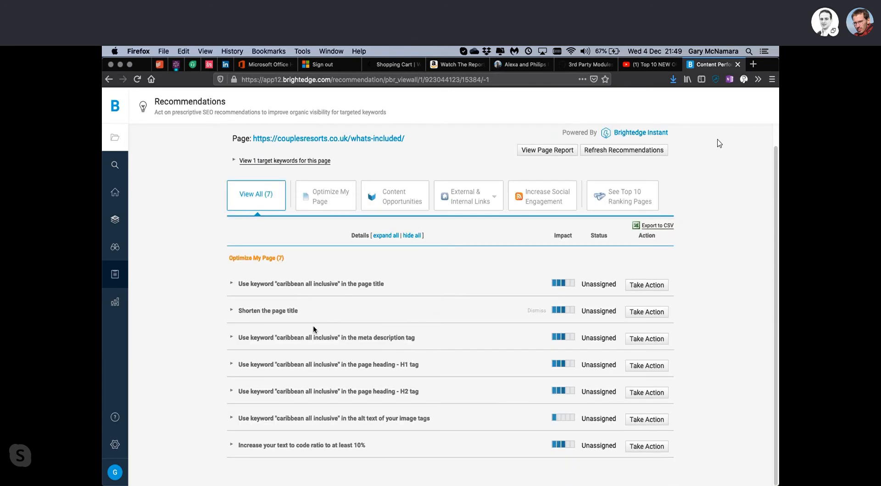
left_click(233, 339)
left_click(232, 339)
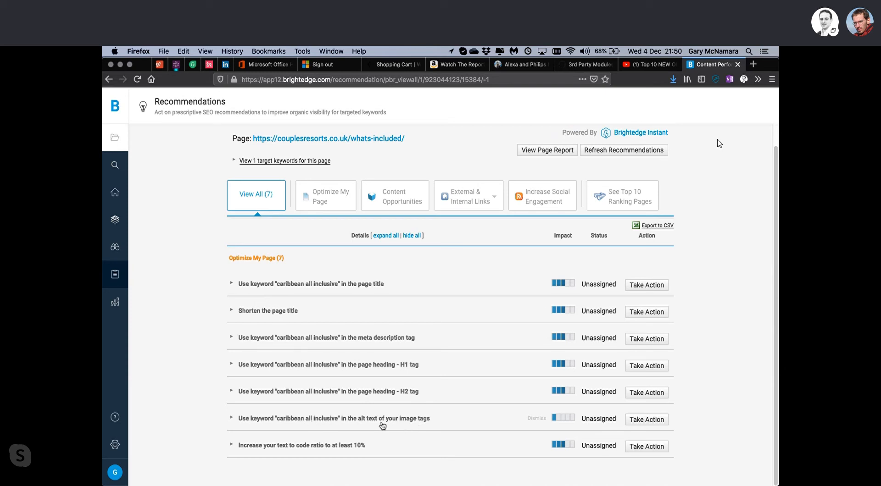
Expand the recommendation on using "caribbean all inclusive" in image alt text, read its guidance, and collapse it.
left_click(233, 420)
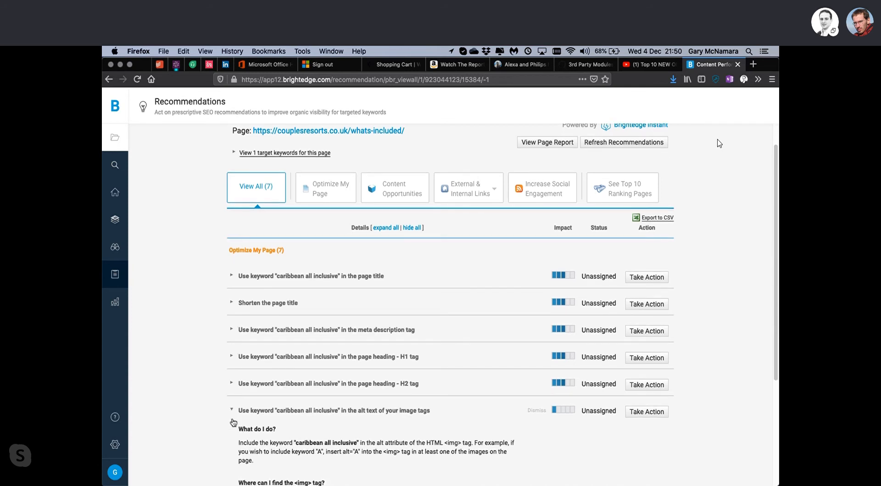
scroll(233, 422, "down", 5)
left_click(232, 262)
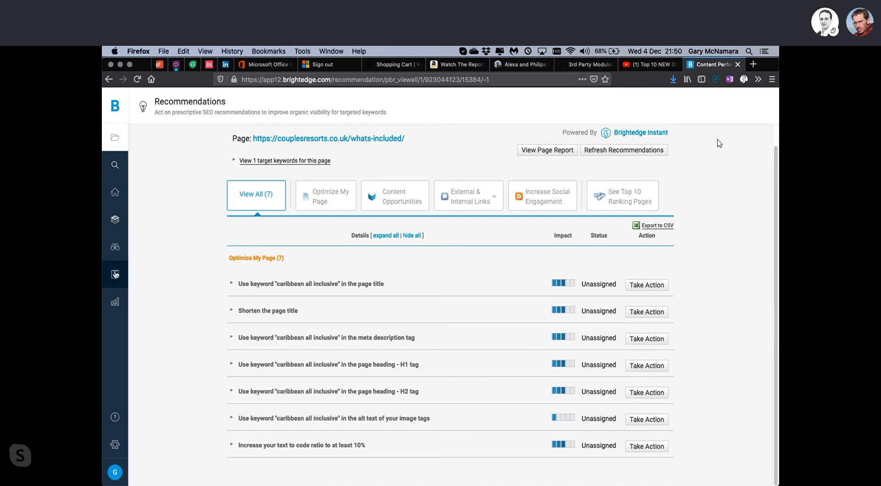
Open the Recommendations overview for all pages and examine the Top 25 Pages to Focus On table.
mouse_move(115, 275)
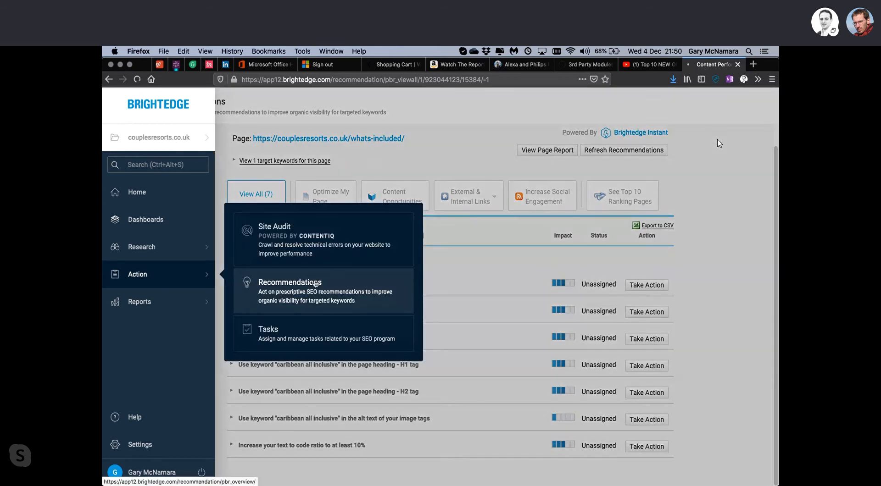
left_click(315, 283)
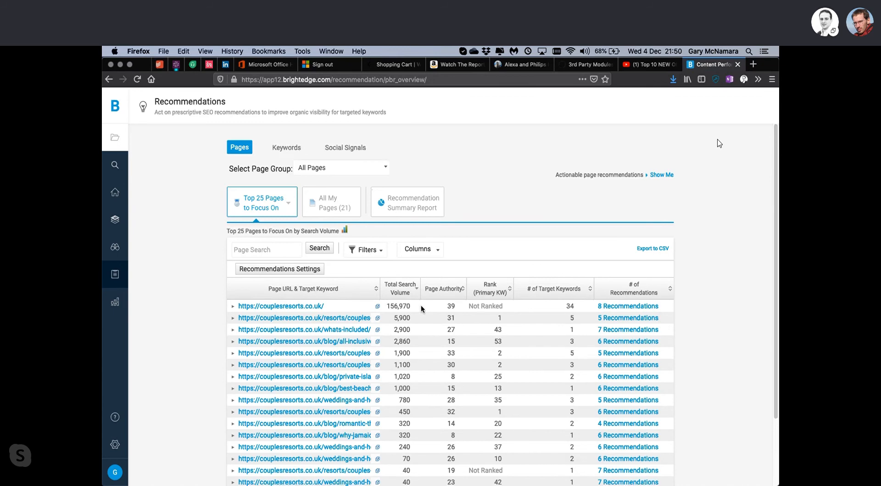
scroll(422, 309, "down", 3)
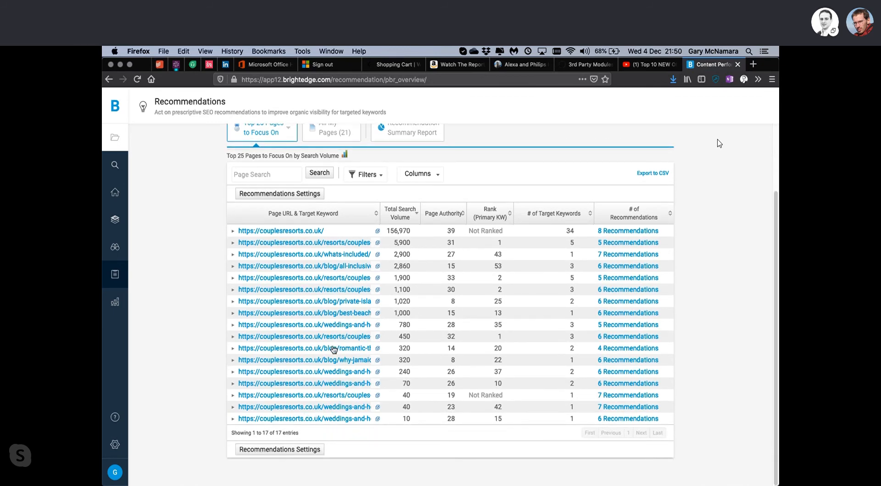
scroll(332, 316, "up", 1)
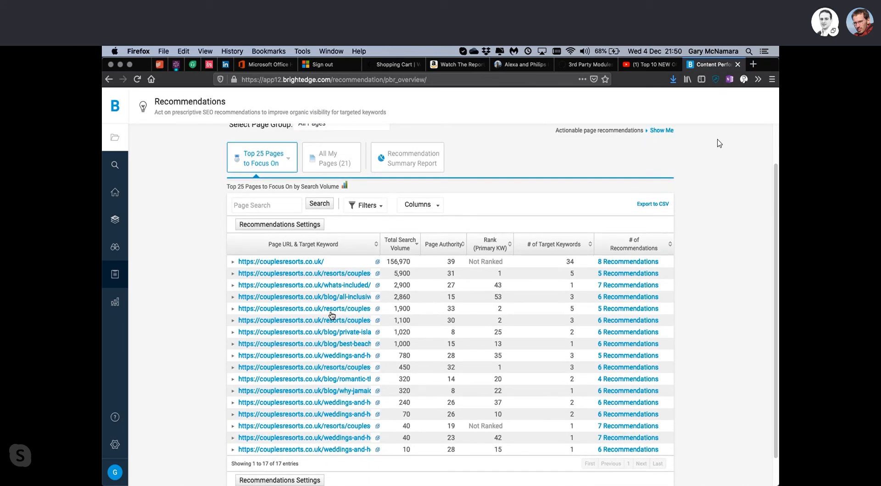
scroll(332, 315, "down", 1)
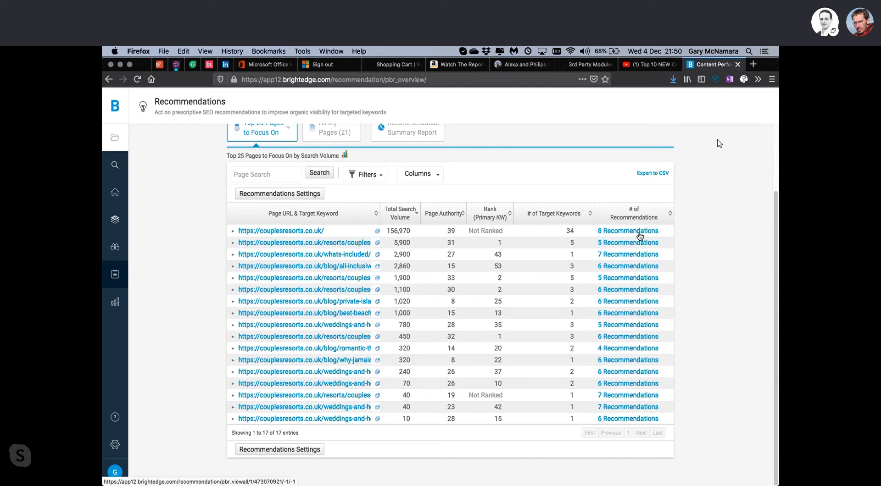
scroll(569, 355, "up", 1)
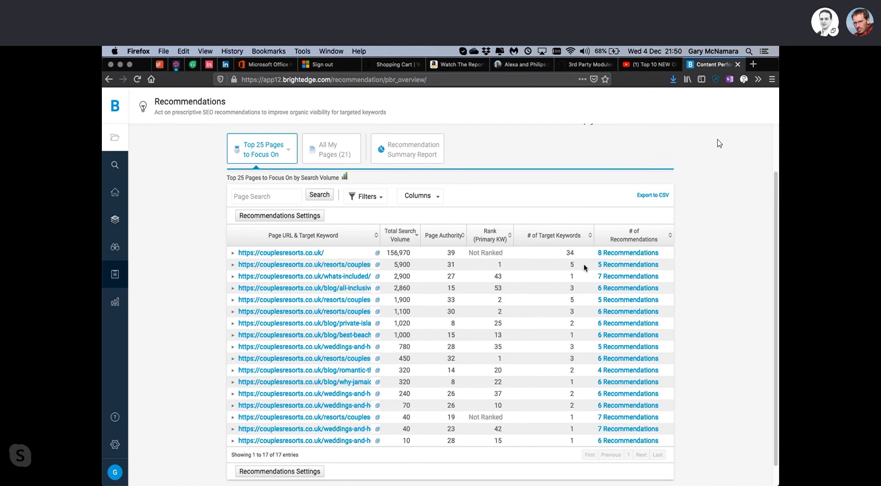
Open the recommendations for the couplesresorts.co.uk homepage, look through the list, and return to the pages overview.
left_click(634, 257)
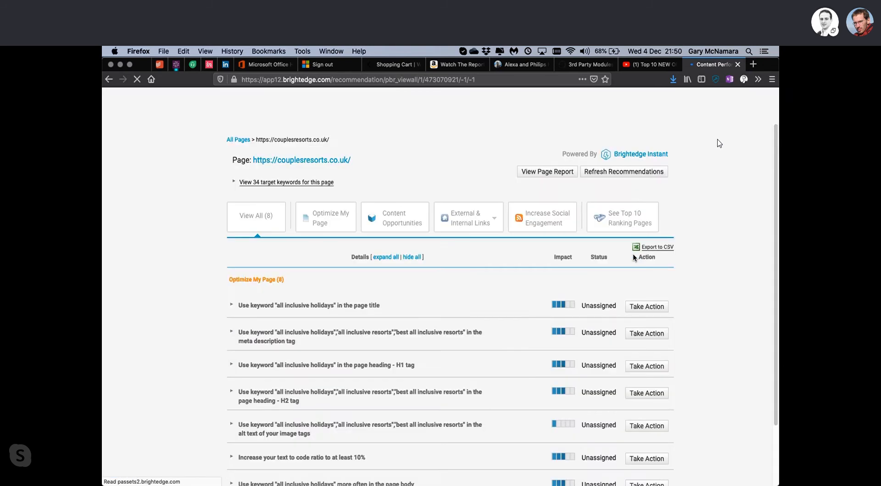
scroll(492, 365, "down", 3)
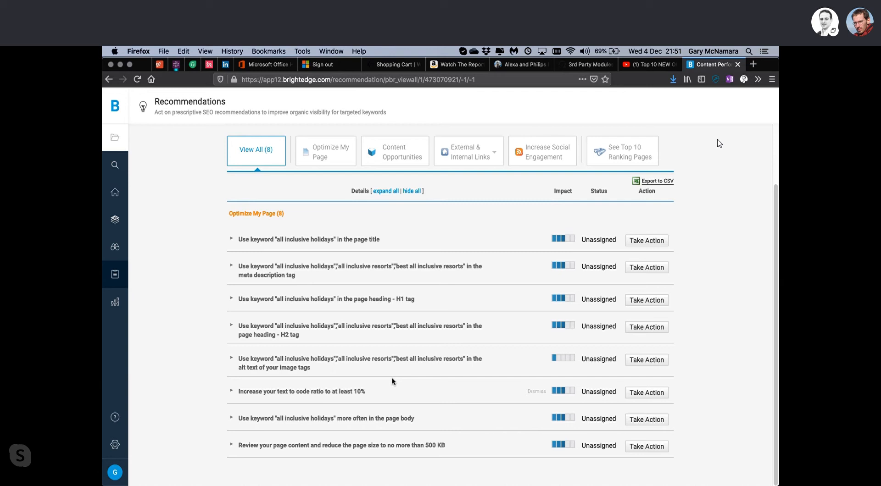
key("super+Left")
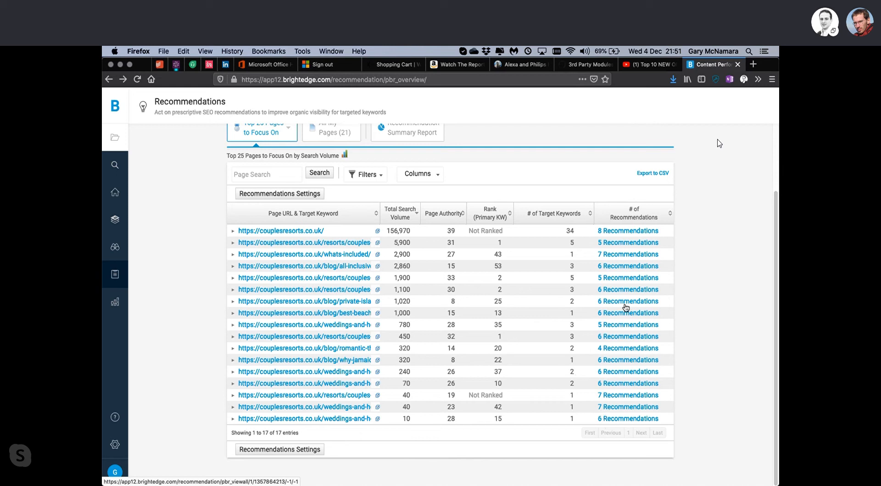
Reopen the homepage's recommendations, check the item about increasing the text to code ratio, and go back to the pages overview.
left_click(625, 235)
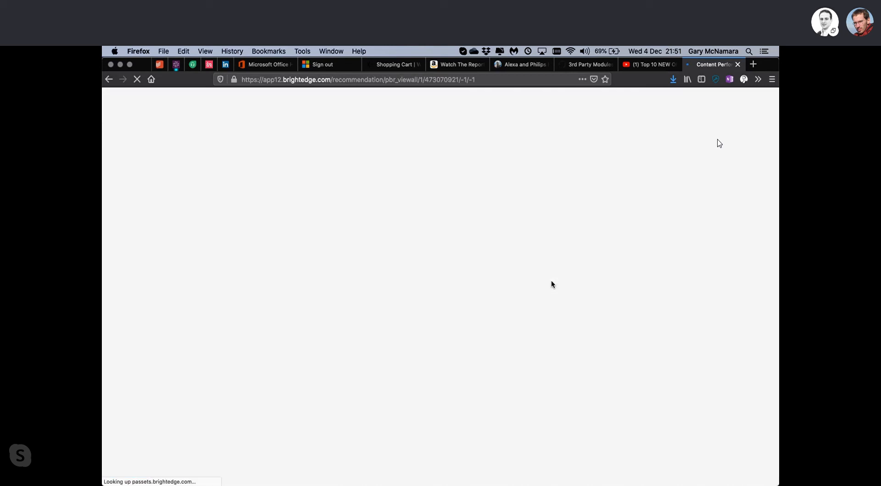
scroll(551, 281, "down", 3)
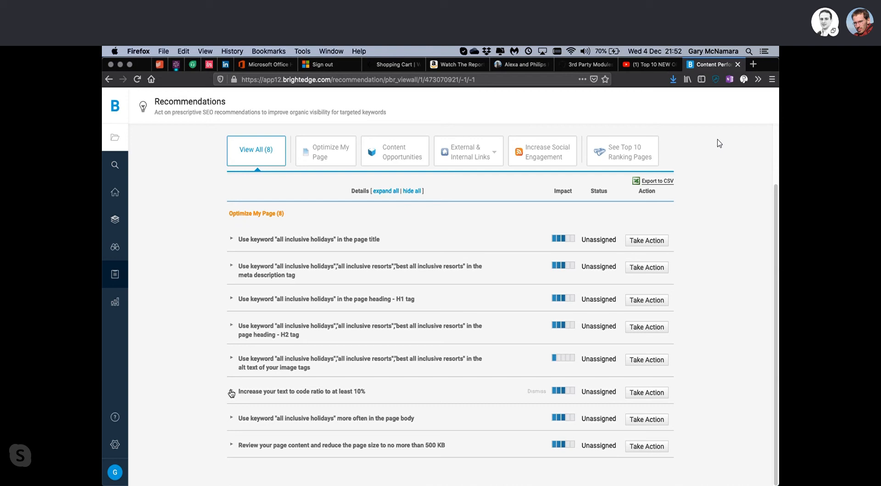
key("super+Left")
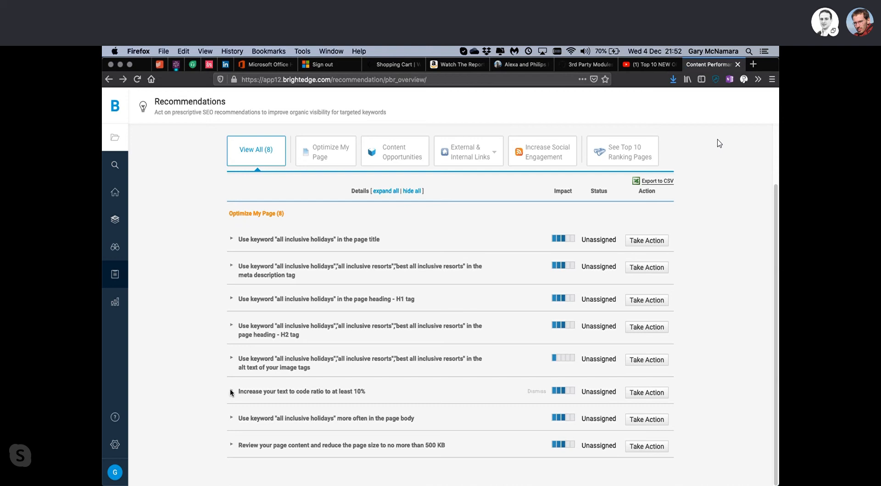
scroll(752, 311, "up", 1)
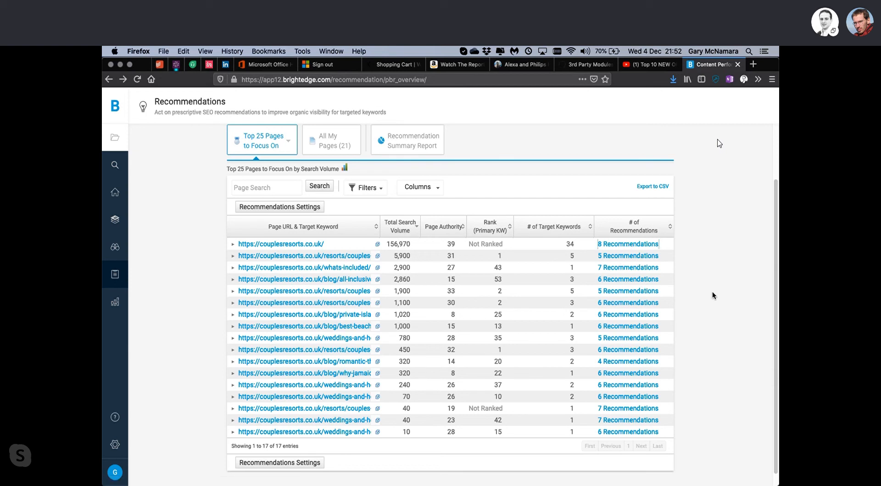
Open the eight homepage recommendations, dismiss the Microsoft AutoUpdate notification, and review the Optimize My Page list.
left_click(644, 248)
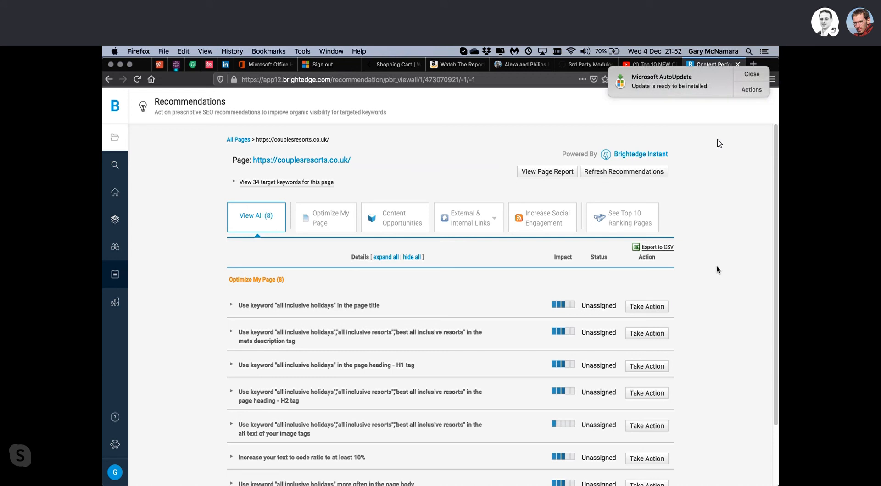
left_click(751, 75)
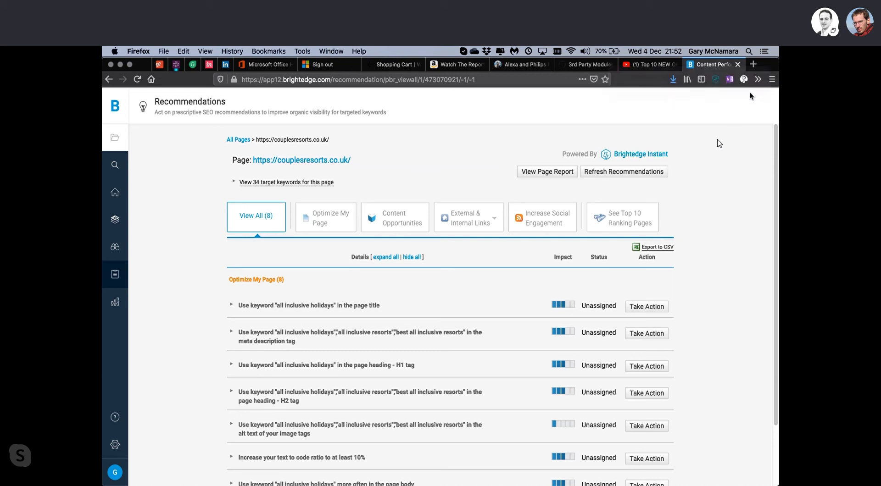
scroll(731, 223, "down", 3)
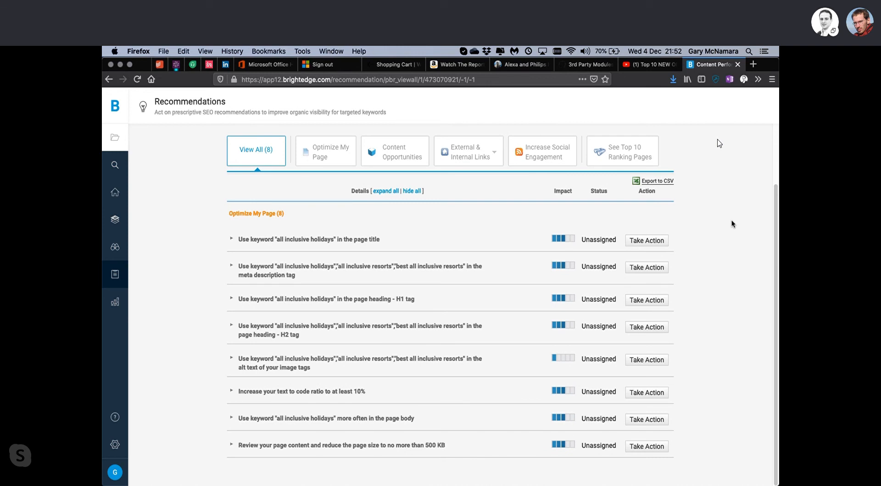
Open the action page for using "all inclusive holidays" in the page title, look it over, and return to the homepage's recommendation list.
left_click(648, 240)
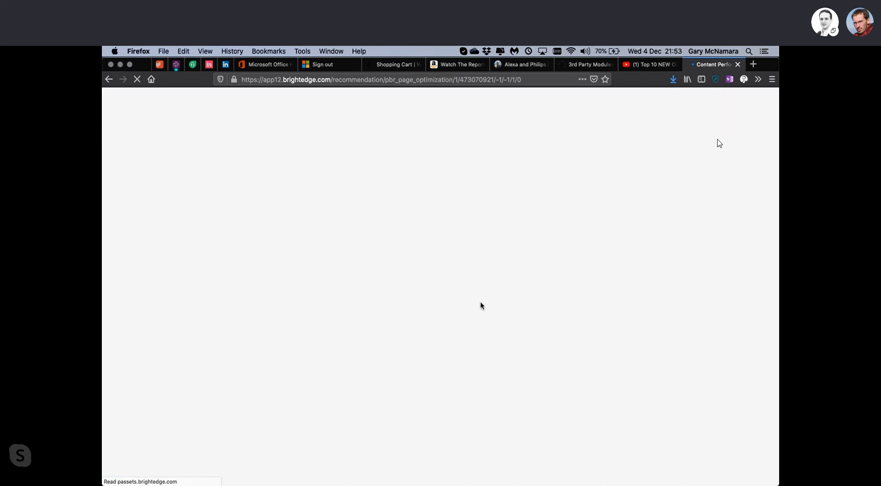
scroll(348, 315, "down", 1)
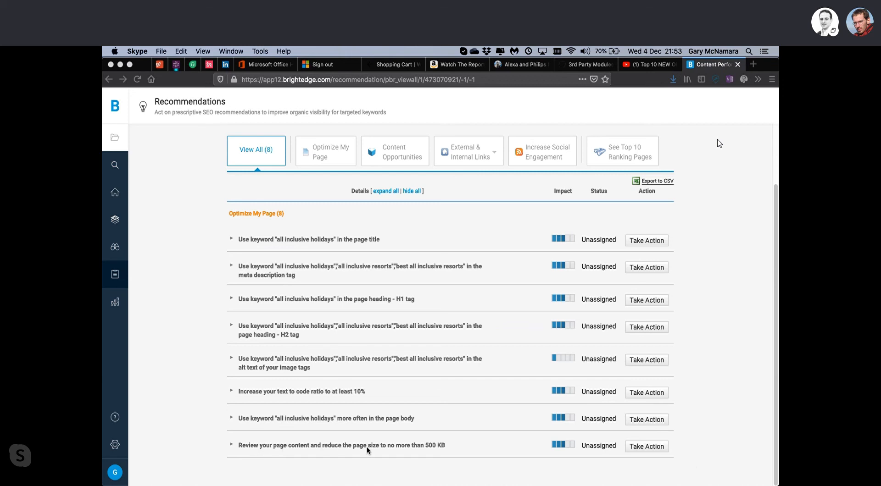
left_click(444, 447)
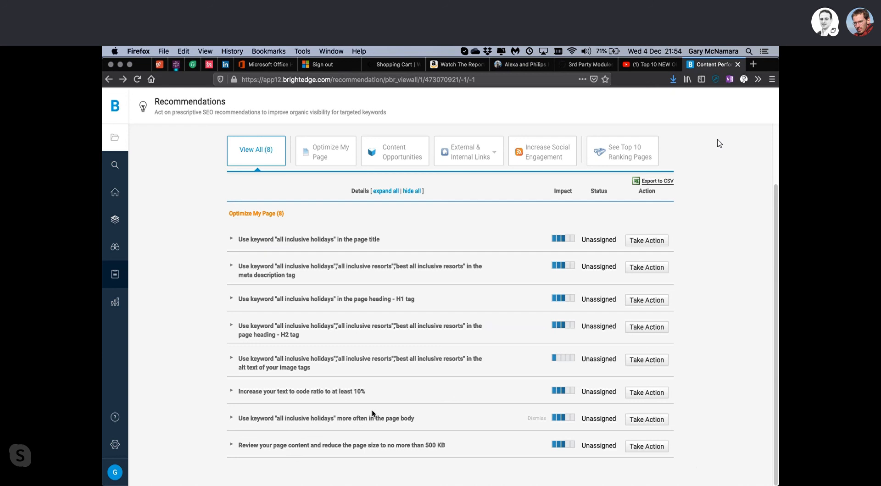
Return to the Recommendations overview and examine the Top 25 Pages to Focus On by Search Volume table from the homepage to the last entry.
mouse_move(118, 281)
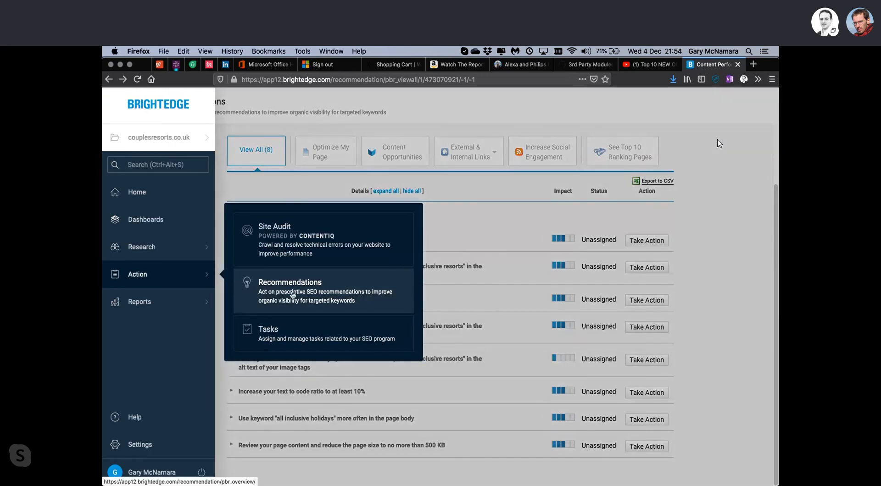
left_click(293, 295)
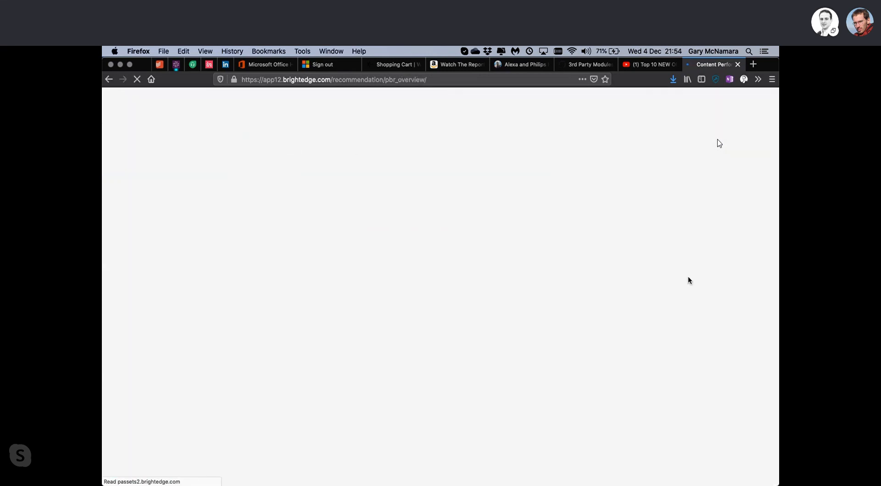
scroll(701, 298, "down", 3)
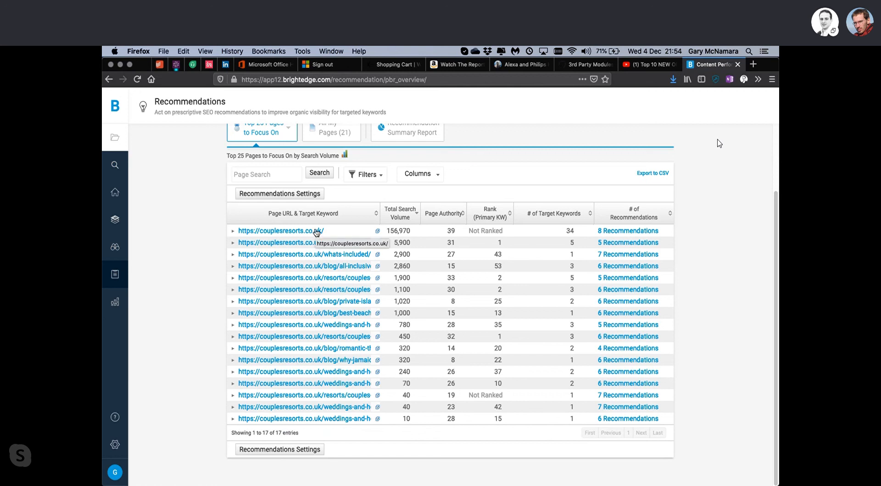
scroll(316, 269, "up", 3)
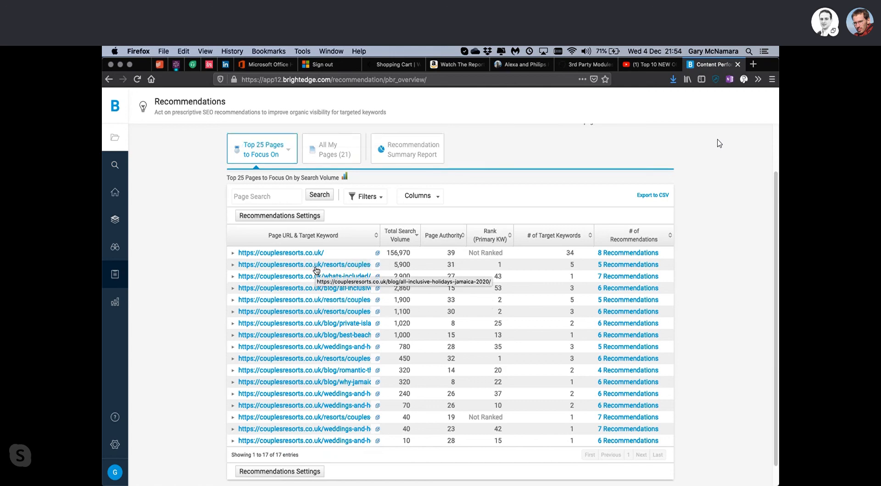
scroll(317, 271, "down", 3)
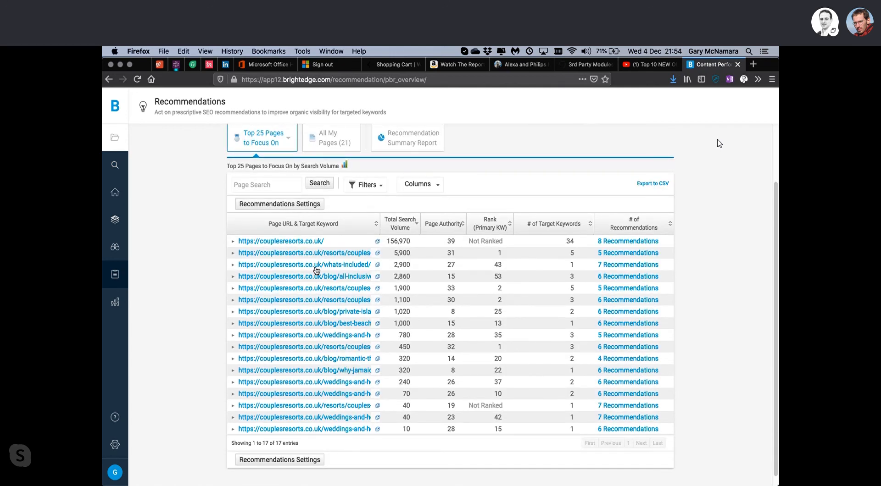
scroll(280, 388, "down", 1)
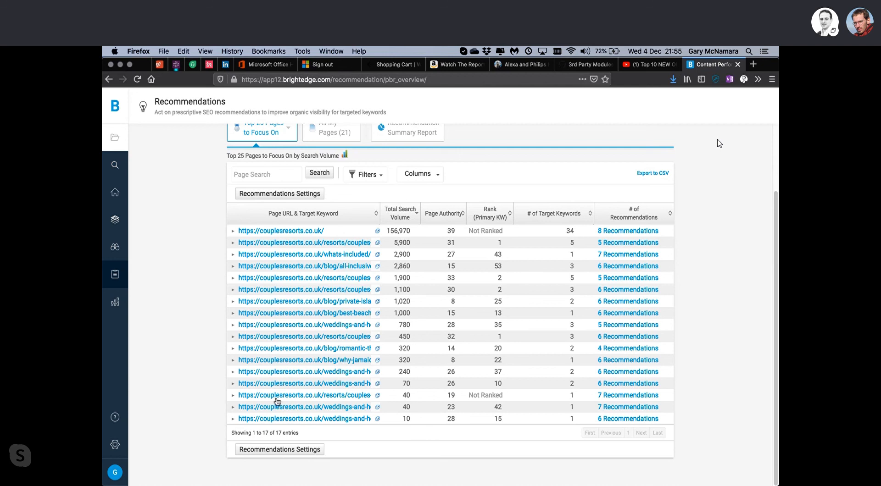
left_click(668, 479)
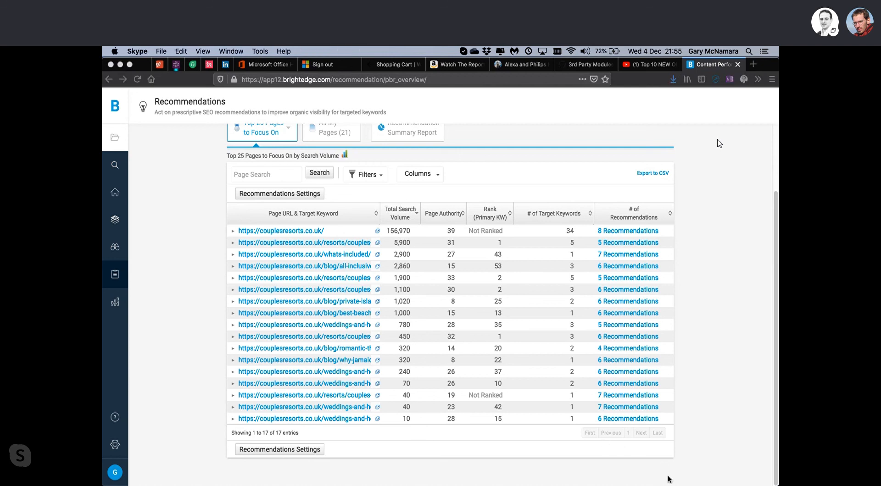